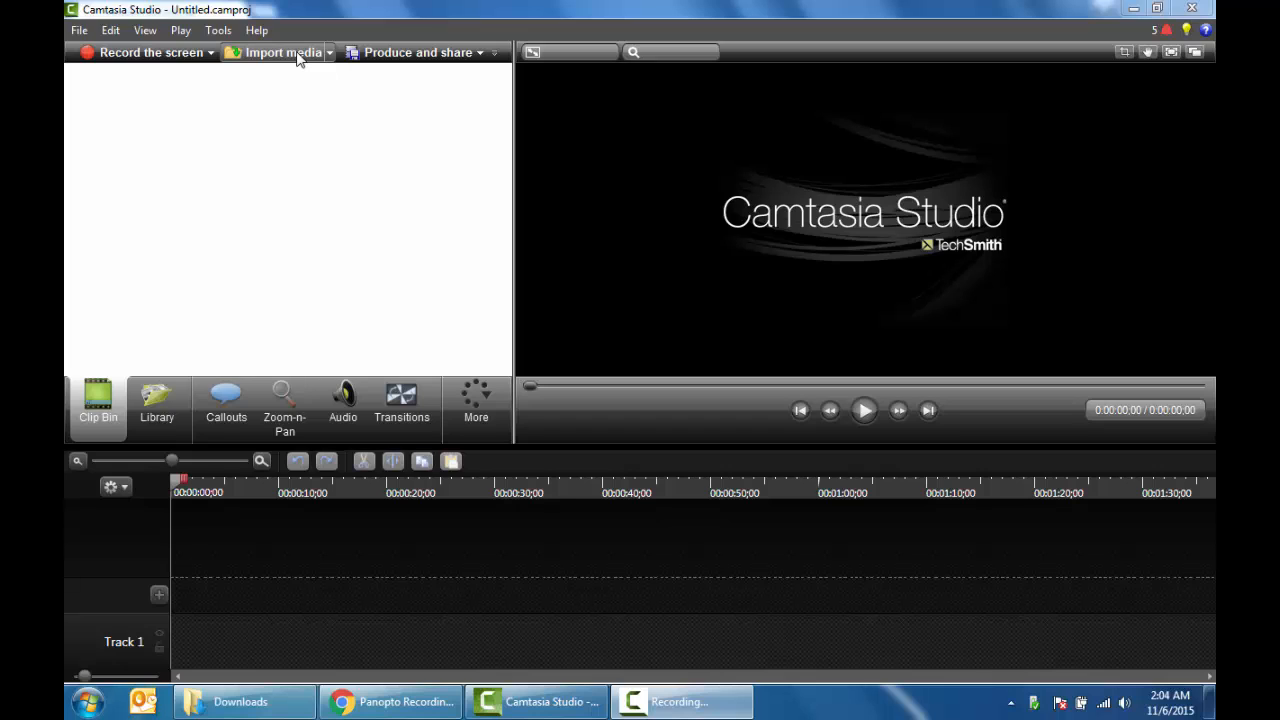
- Import the Sample Video file from the Downloads folder into the project
{"action": "left_click", "coordinate": [298, 55]}
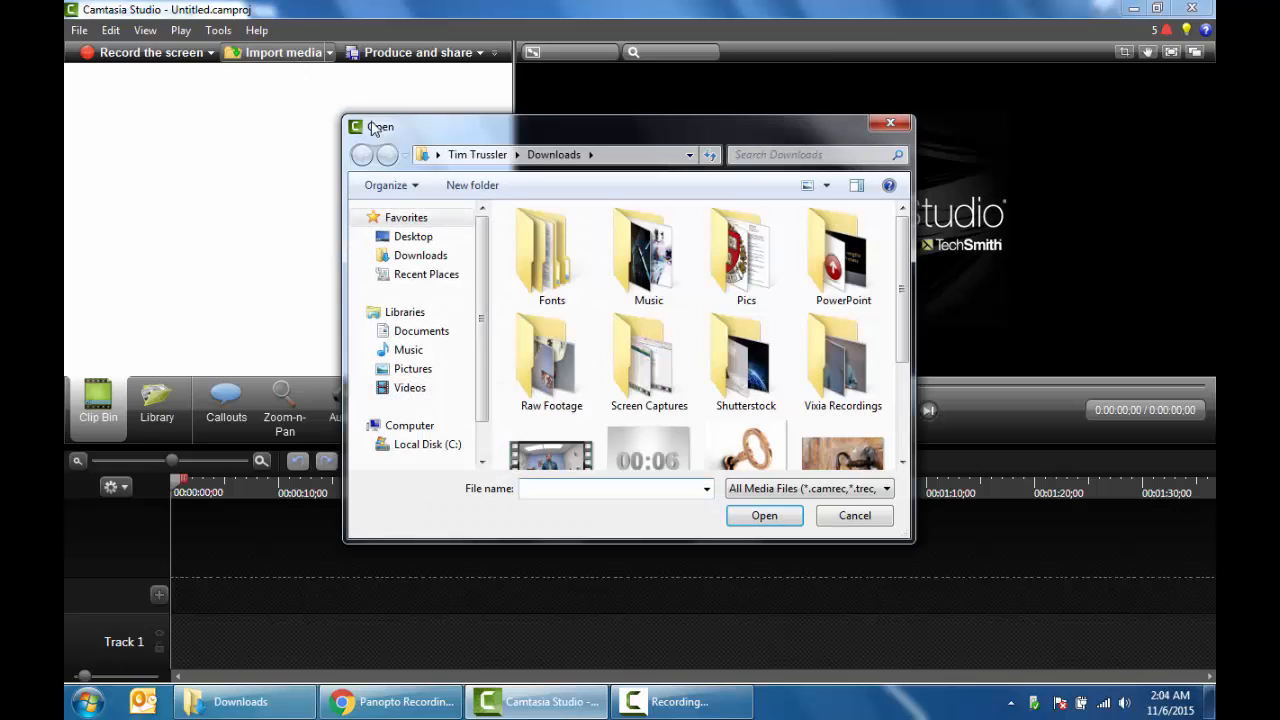
{"action": "left_click", "coordinate": [412, 255]}
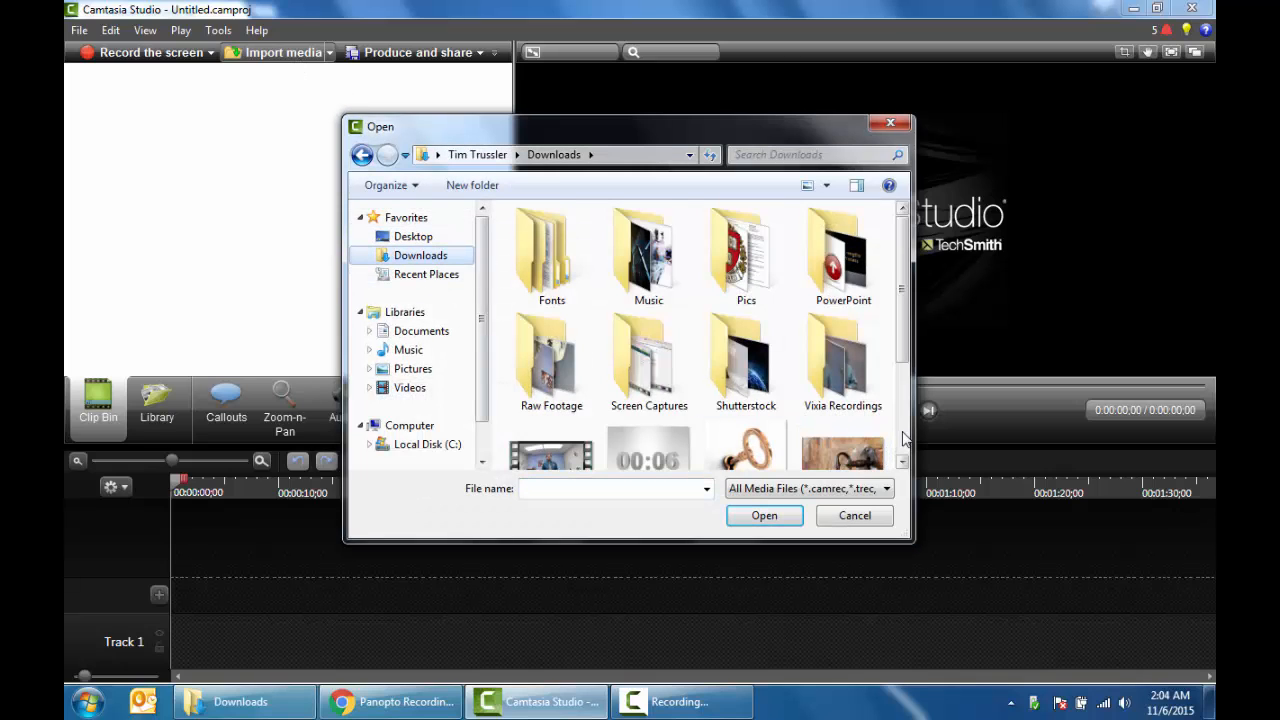
{"action": "scroll", "coordinate": [627, 320], "scroll_direction": "down", "scroll_amount": 3}
{"action": "left_click", "coordinate": [551, 305]}
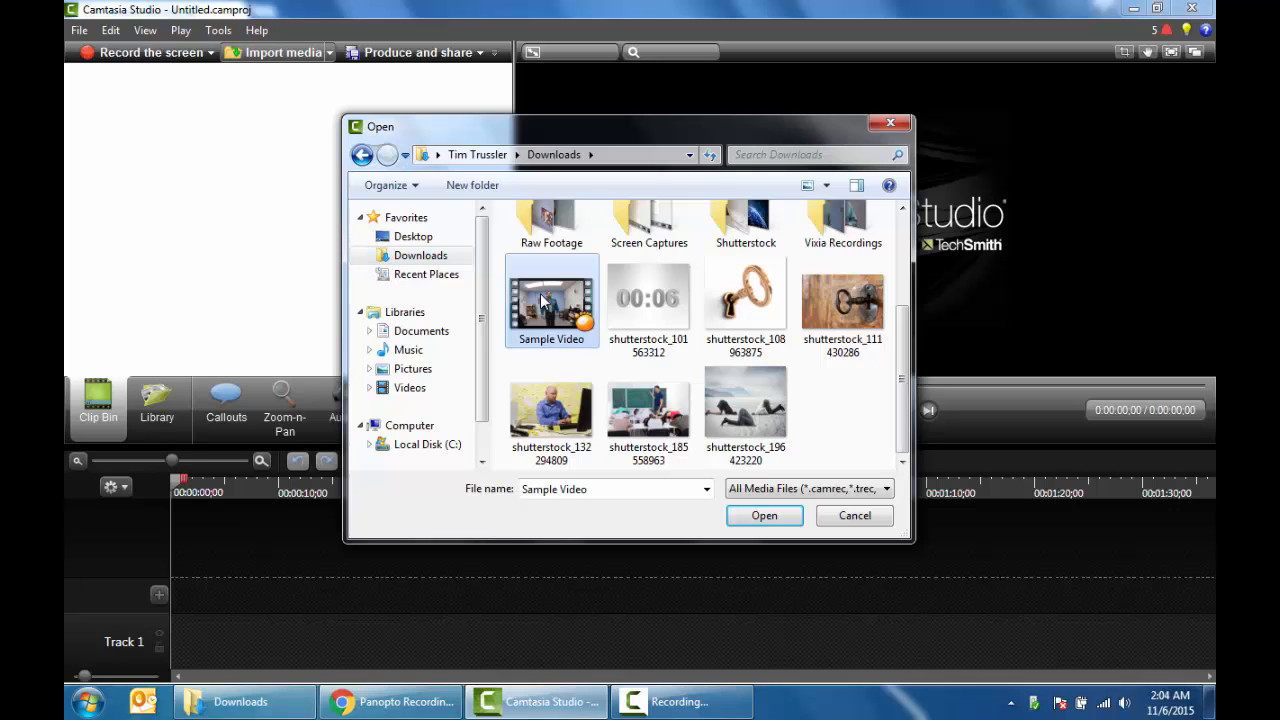
{"action": "left_click", "coordinate": [762, 516]}
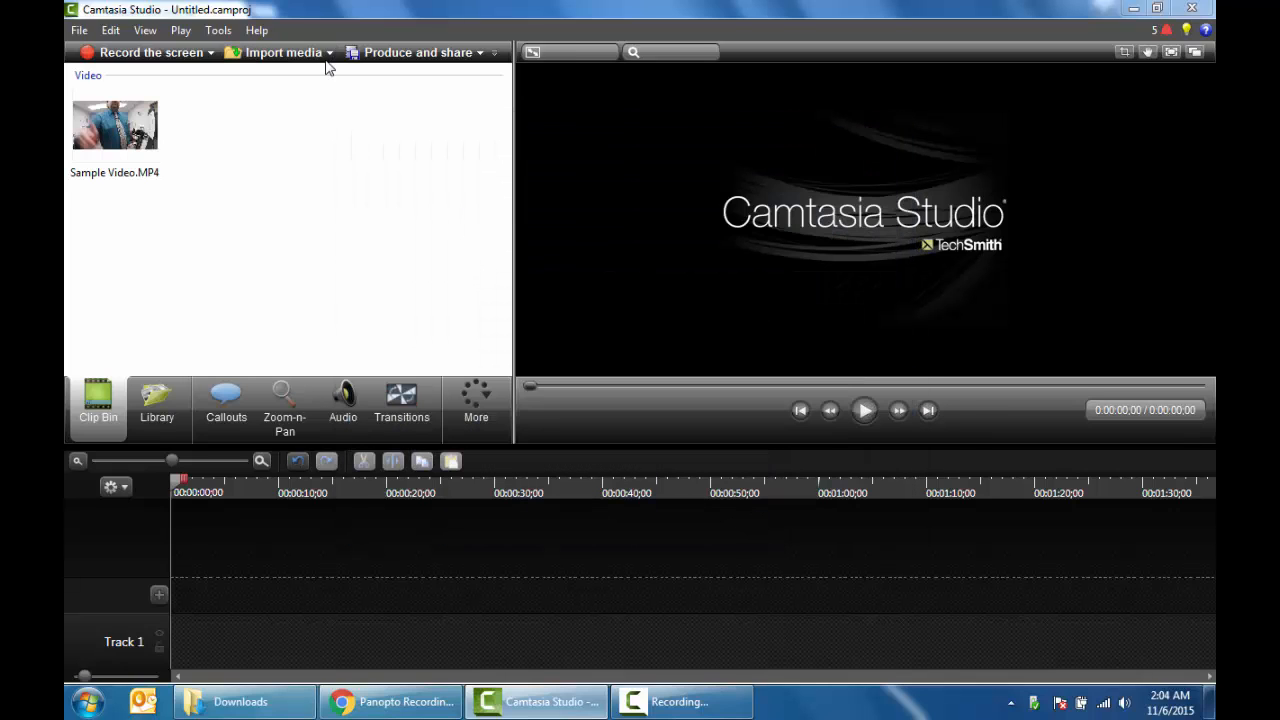
- Import the images shutterstock_101563312 and shutterstock_111430286 from the Downloads folder together
{"action": "left_click", "coordinate": [285, 53]}
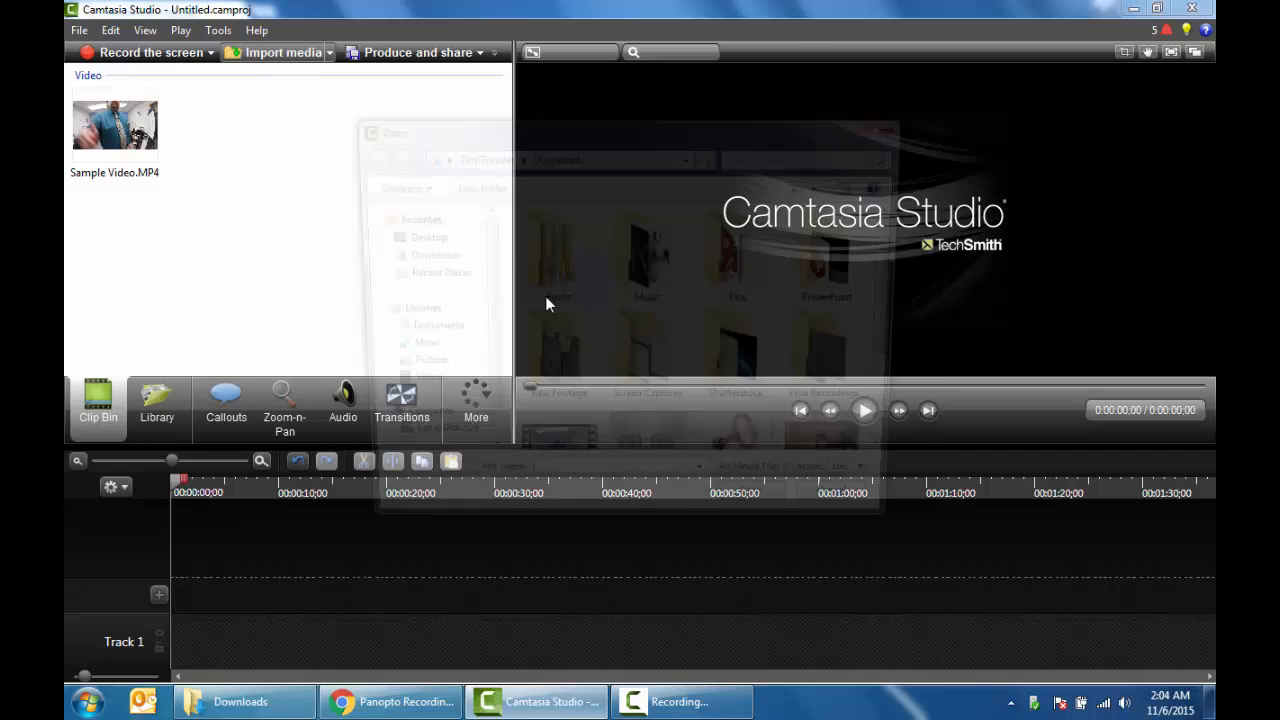
{"action": "scroll", "coordinate": [903, 440], "scroll_direction": "down", "scroll_amount": 3}
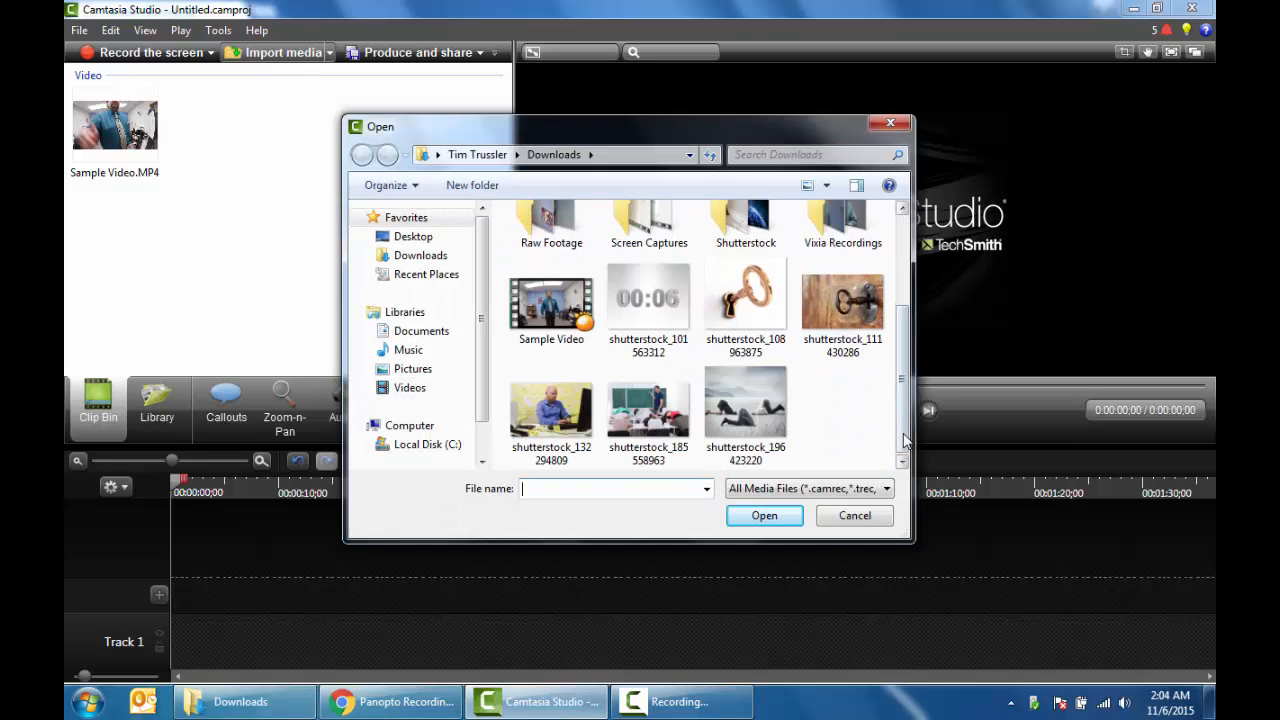
{"action": "left_click", "coordinate": [648, 305]}
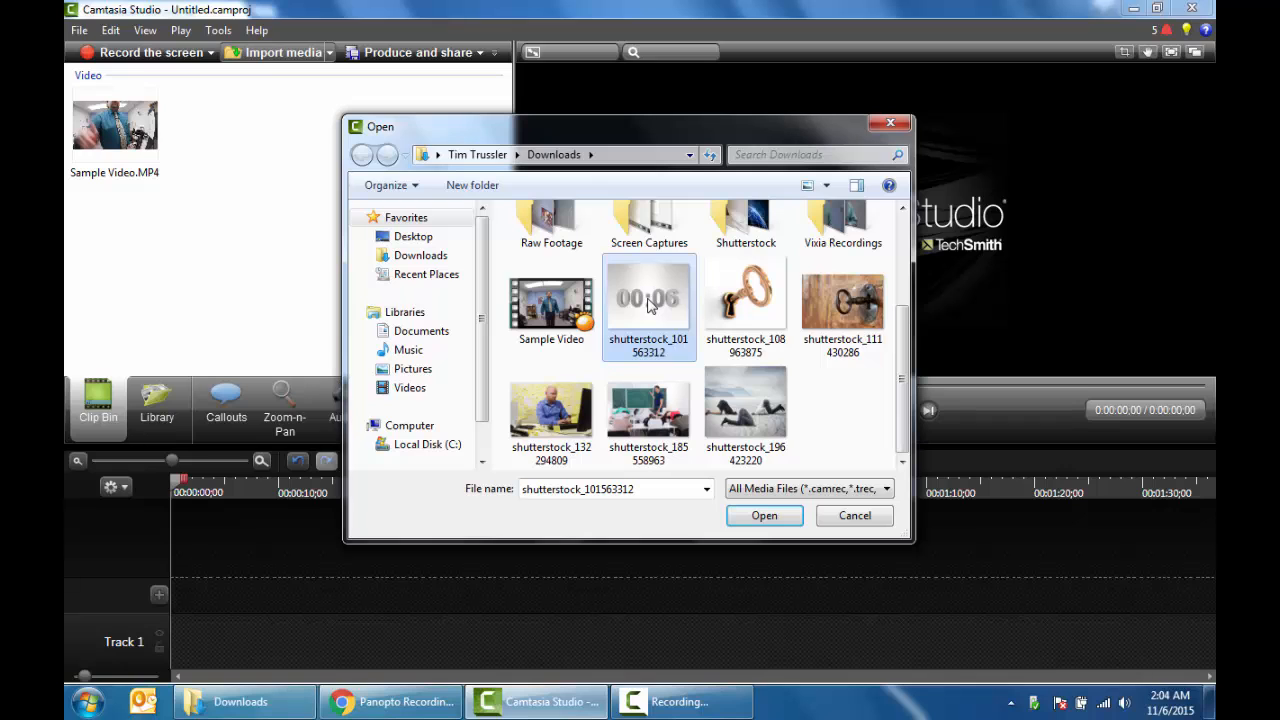
{"action": "left_click", "coordinate": [842, 303], "text": "ctrl"}
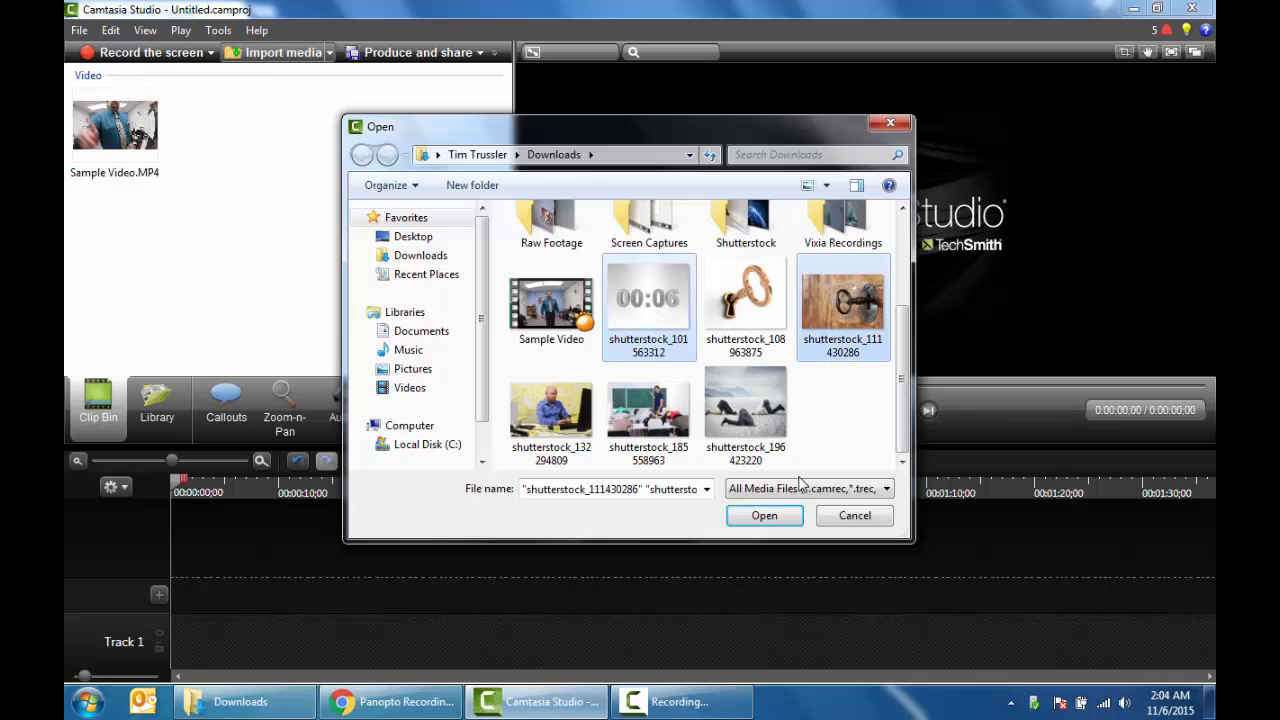
{"action": "left_click", "coordinate": [774, 515]}
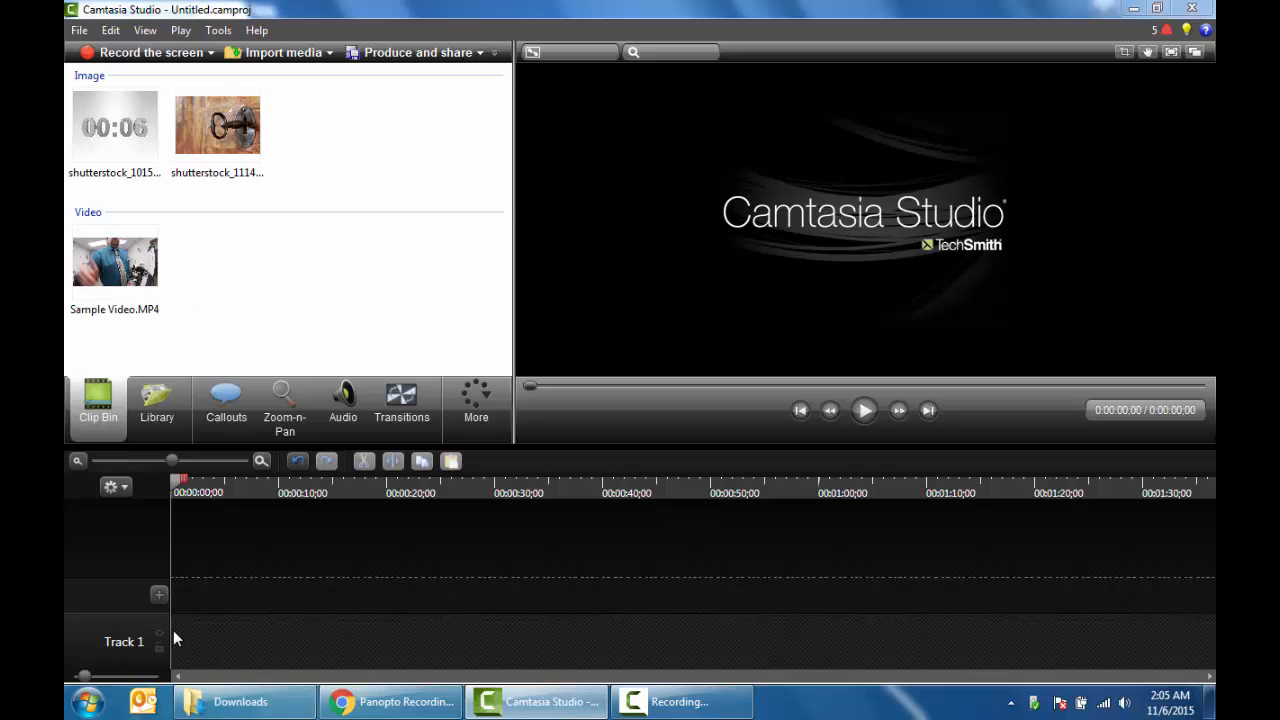
- Add a second timeline track and place Sample Video.MP4 on Track 1, starting at 0:00:00;00
{"action": "left_click", "coordinate": [160, 594]}
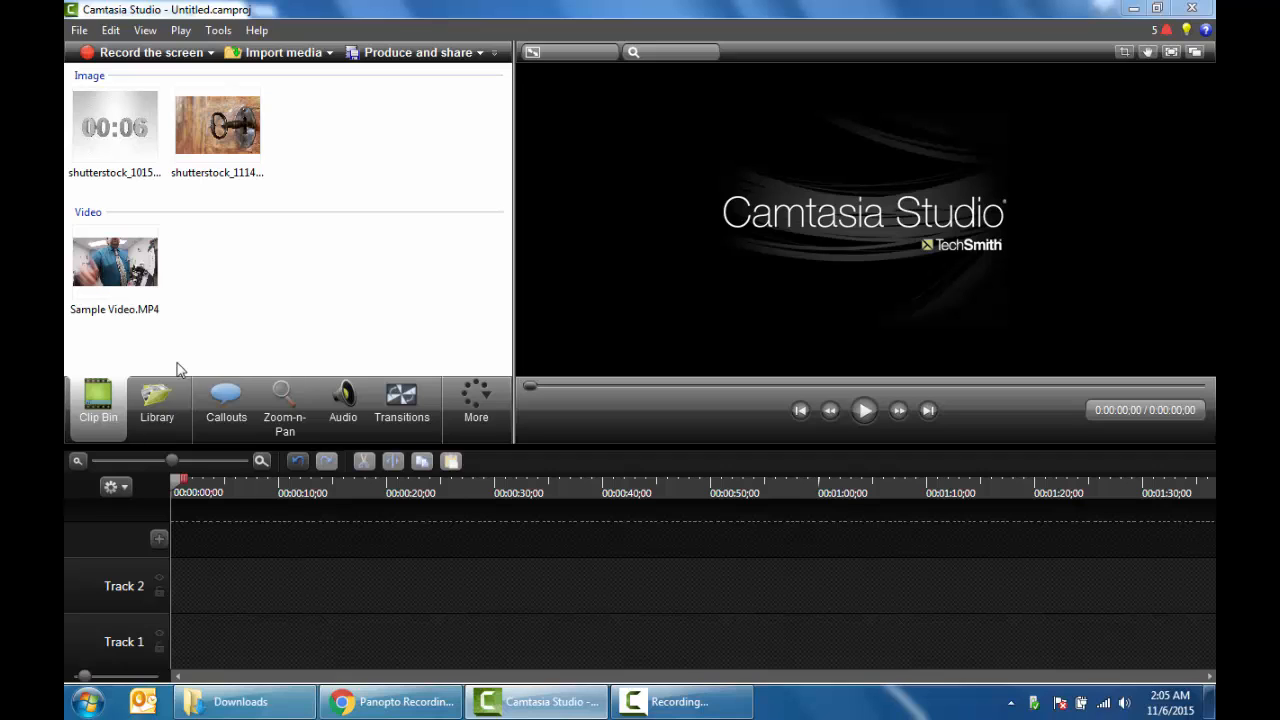
{"action": "left_click_drag", "start_coordinate": [127, 251], "coordinate": [234, 646]}
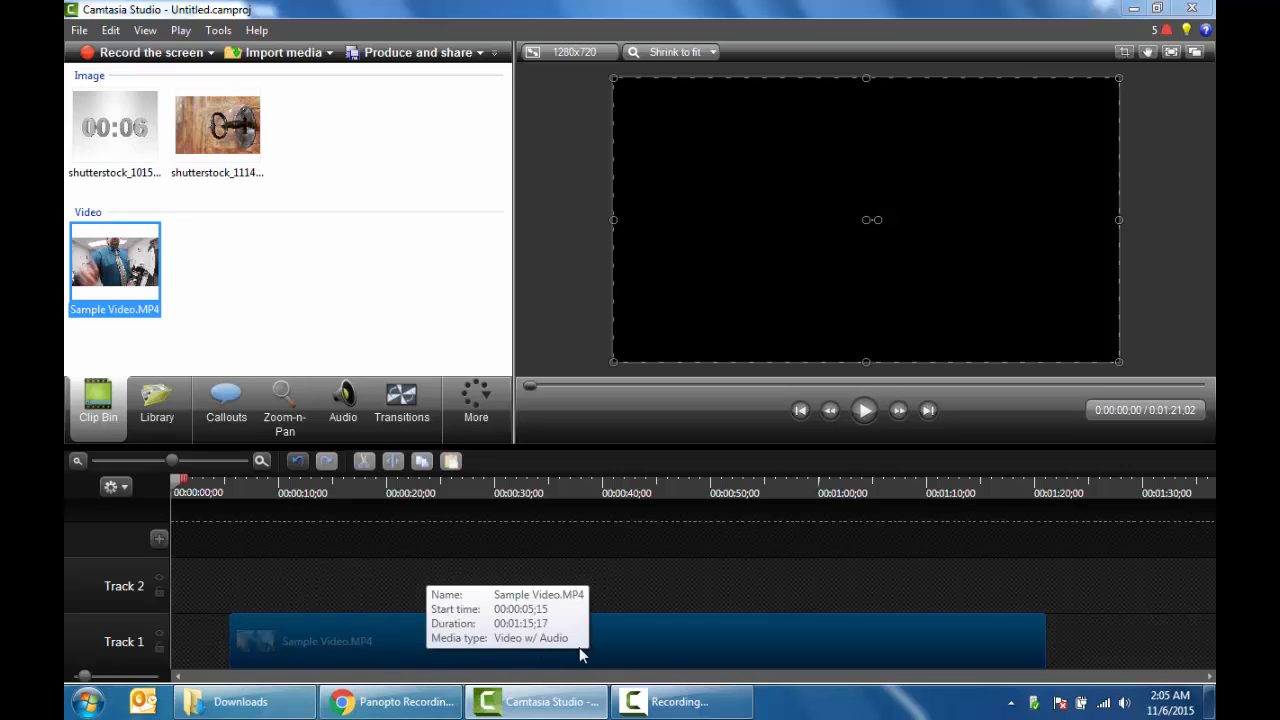
{"action": "left_click_drag", "start_coordinate": [680, 632], "coordinate": [596, 645]}
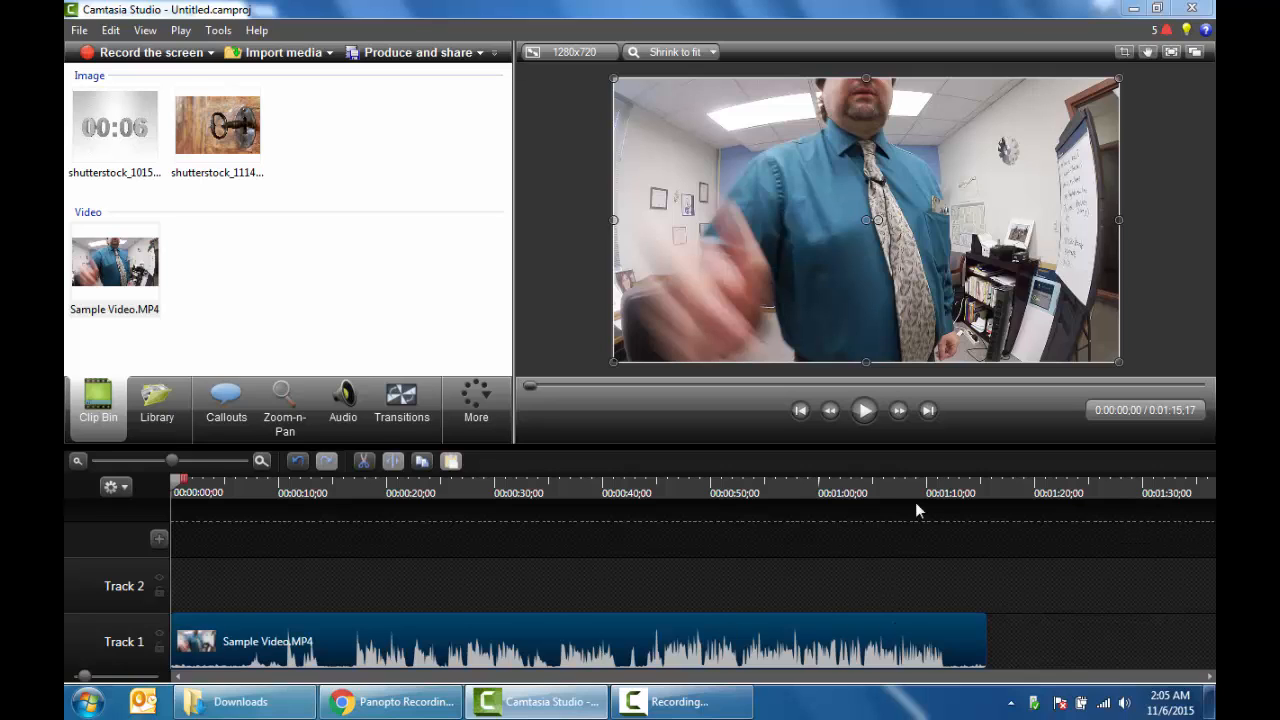
- Play the clip to find where the talk begins, and cut the section from the start to 0:00:16;29
{"action": "left_click", "coordinate": [261, 462]}
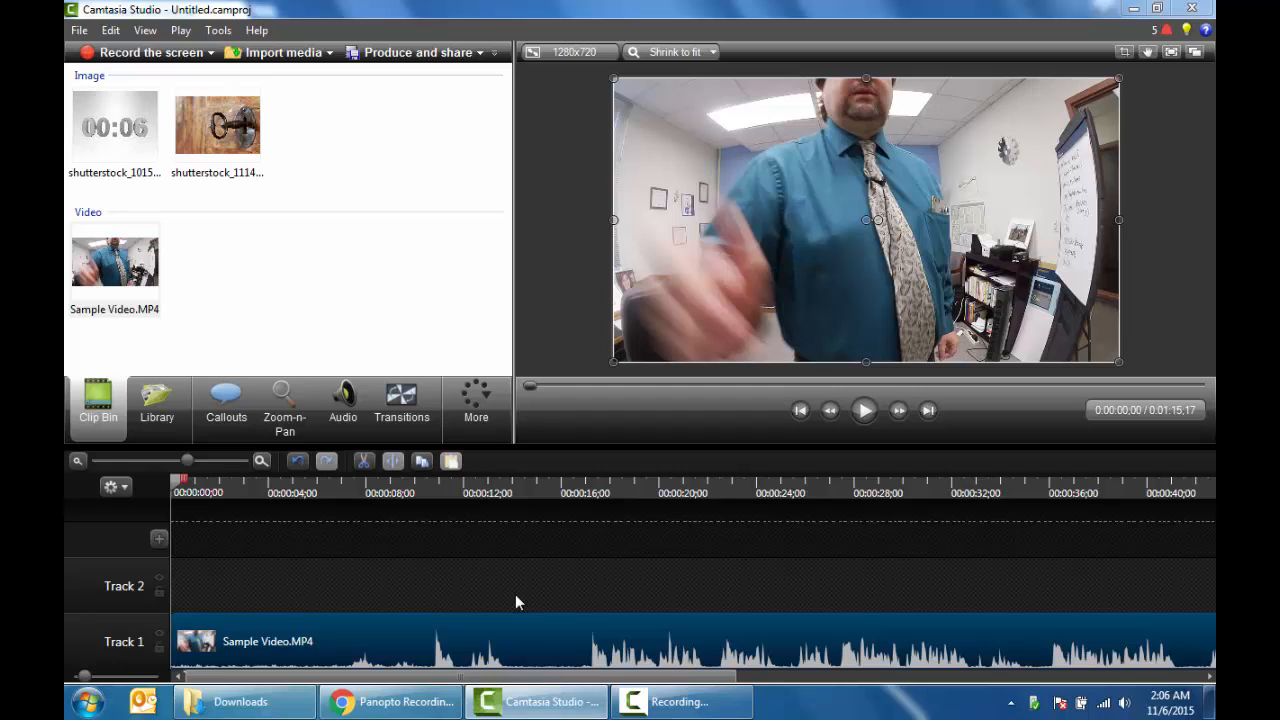
{"action": "left_click", "coordinate": [868, 422]}
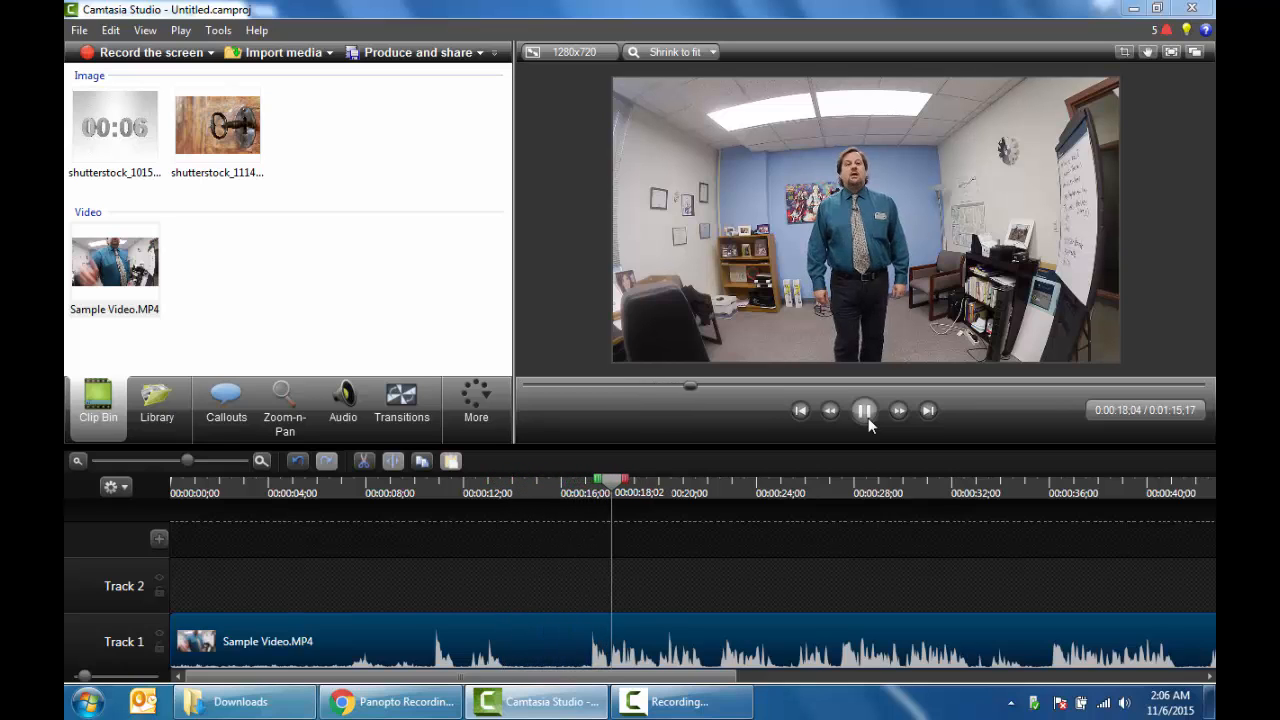
{"action": "left_click", "coordinate": [868, 422]}
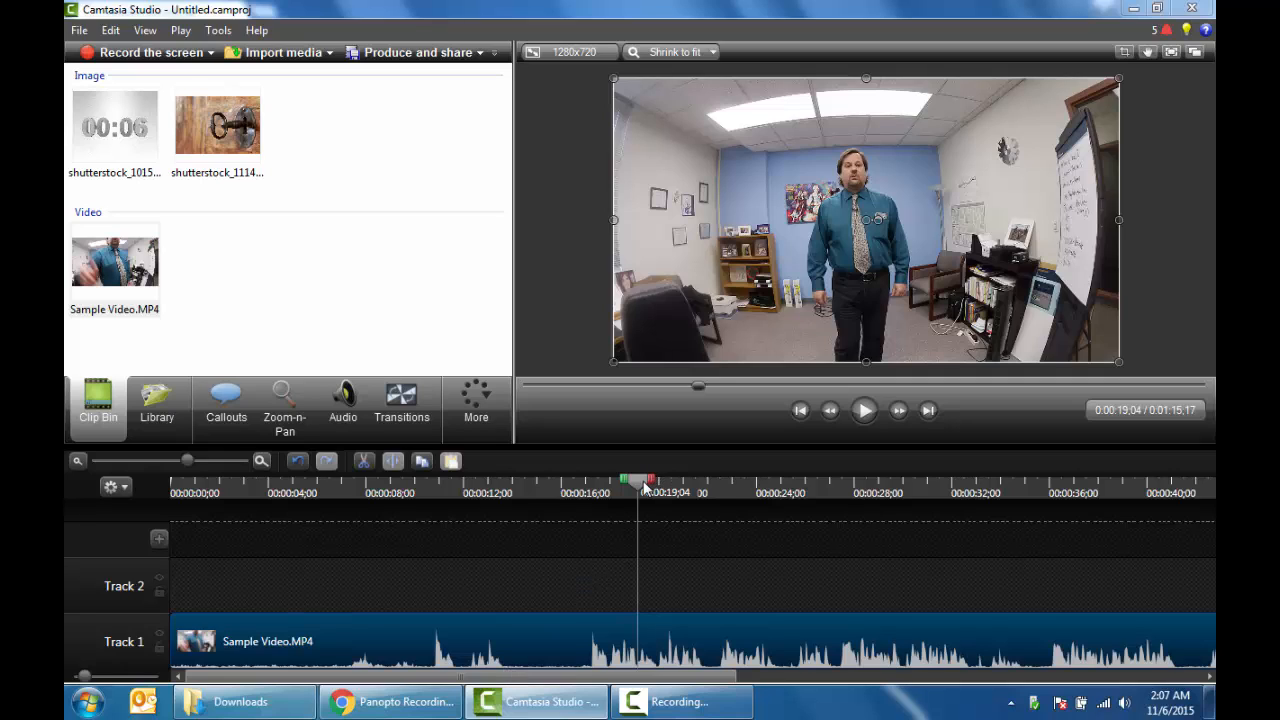
{"action": "left_click", "coordinate": [577, 483]}
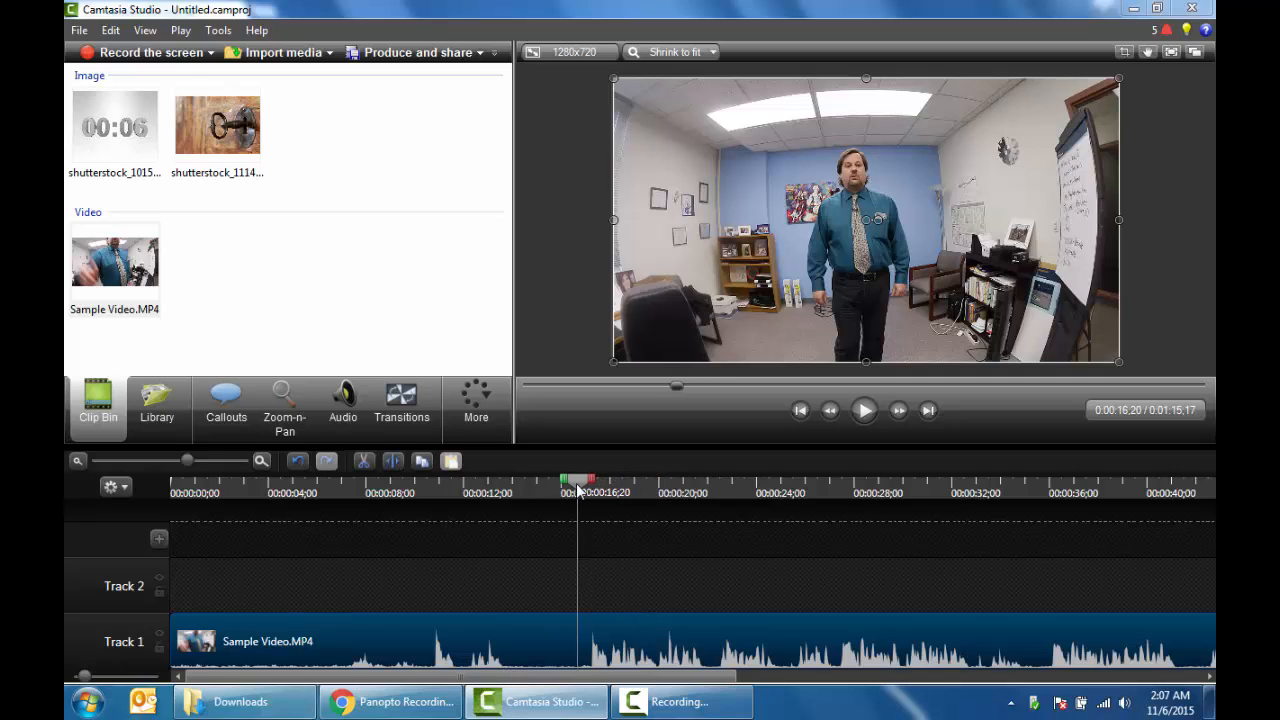
{"action": "left_click", "coordinate": [516, 490]}
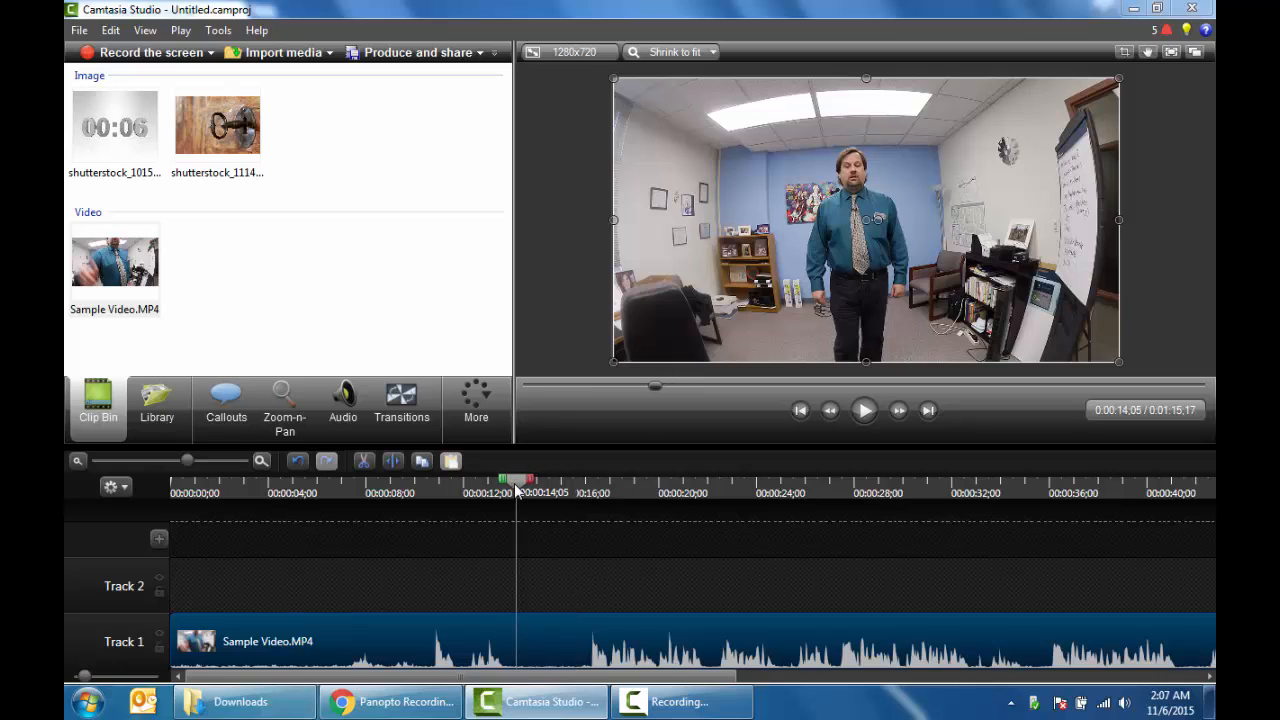
{"action": "left_click", "coordinate": [865, 416]}
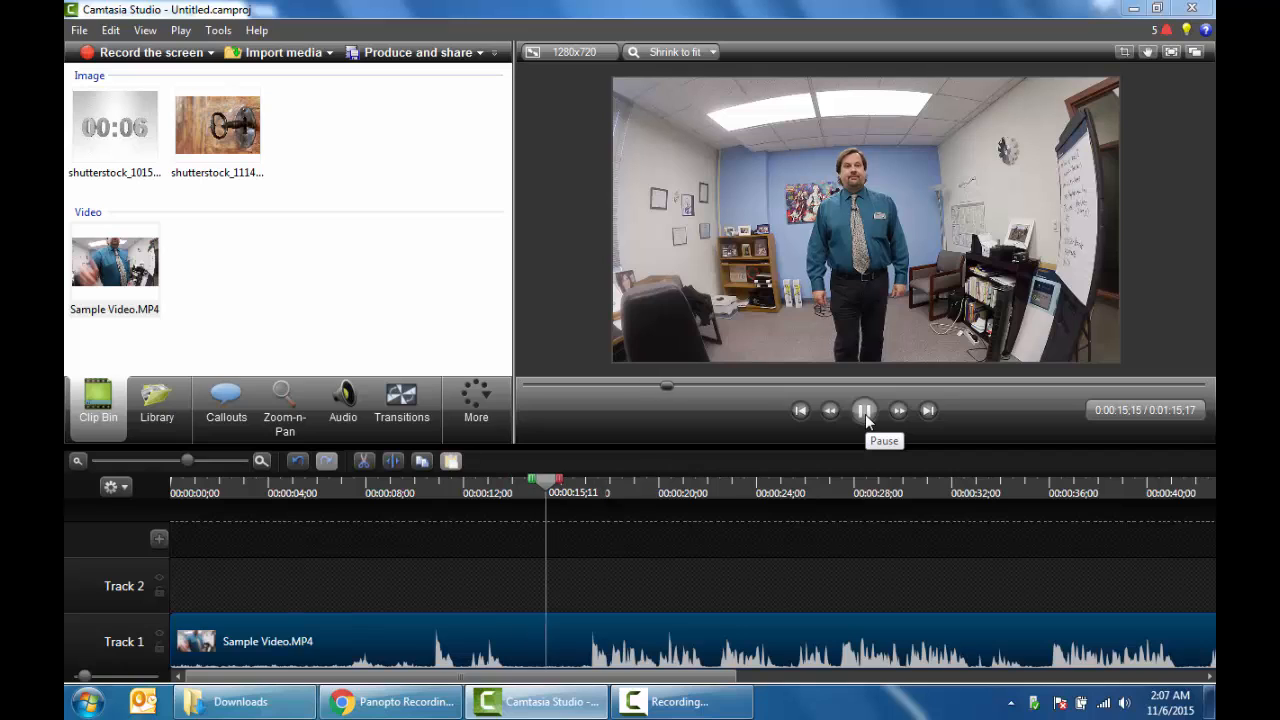
{"action": "left_click", "coordinate": [865, 414]}
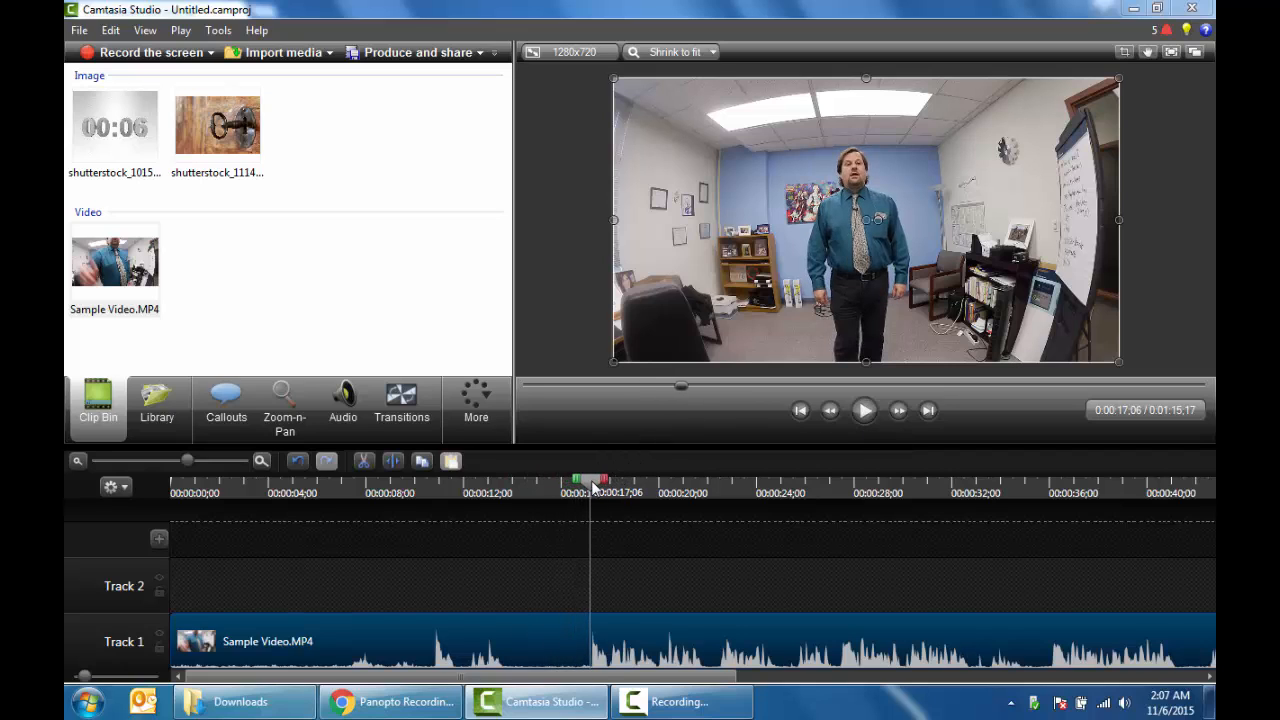
{"action": "left_click_drag", "start_coordinate": [592, 487], "coordinate": [587, 486]}
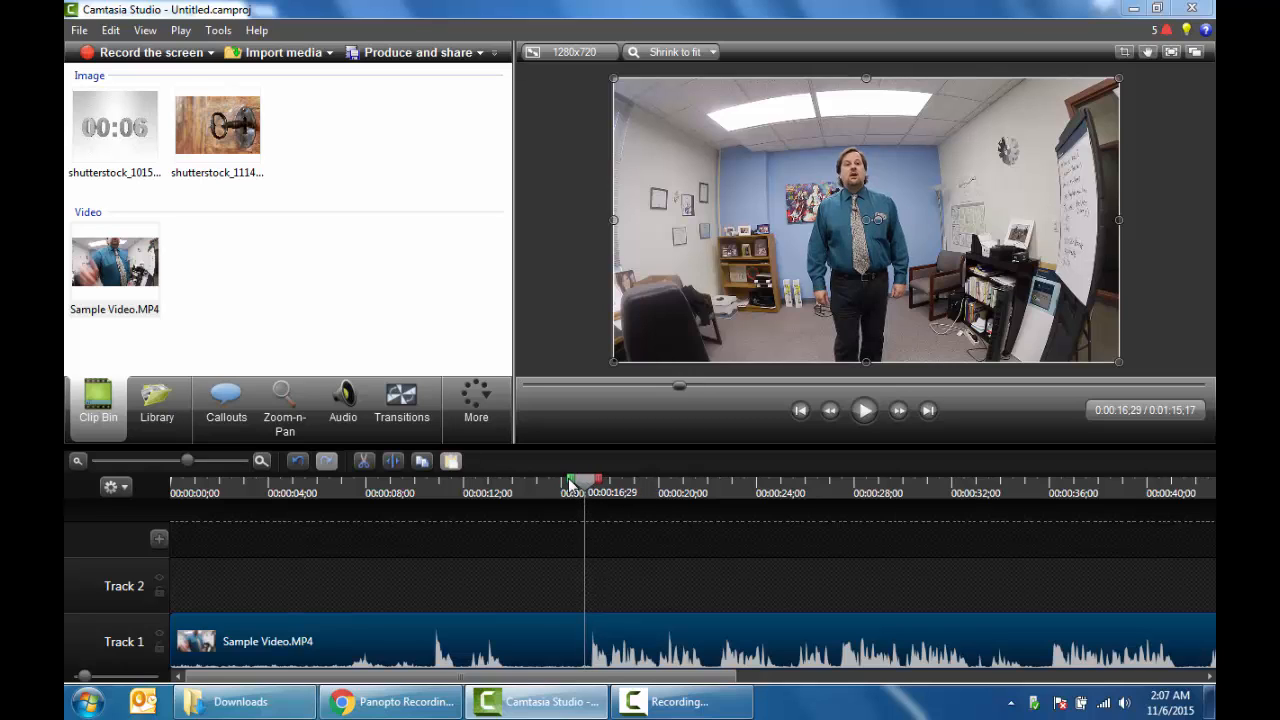
{"action": "left_click_drag", "start_coordinate": [570, 484], "coordinate": [255, 486]}
{"action": "left_click_drag", "start_coordinate": [168, 502], "coordinate": [133, 497]}
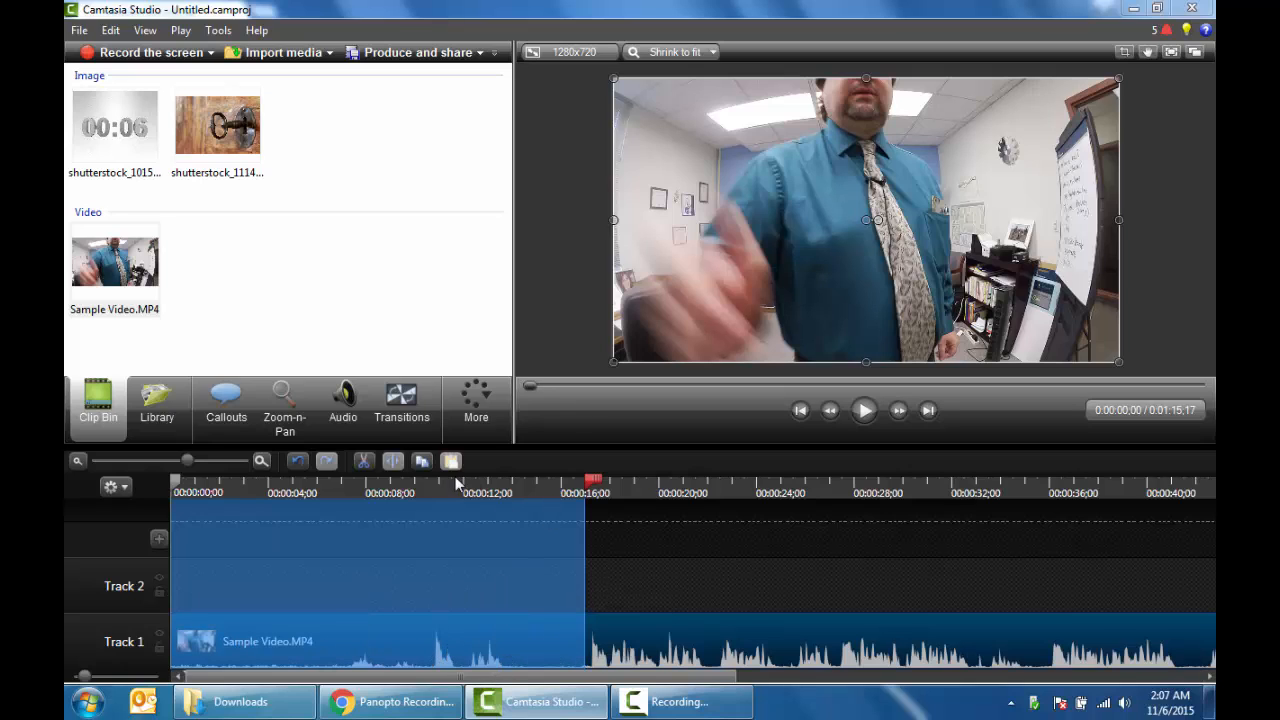
{"action": "left_click", "coordinate": [364, 462]}
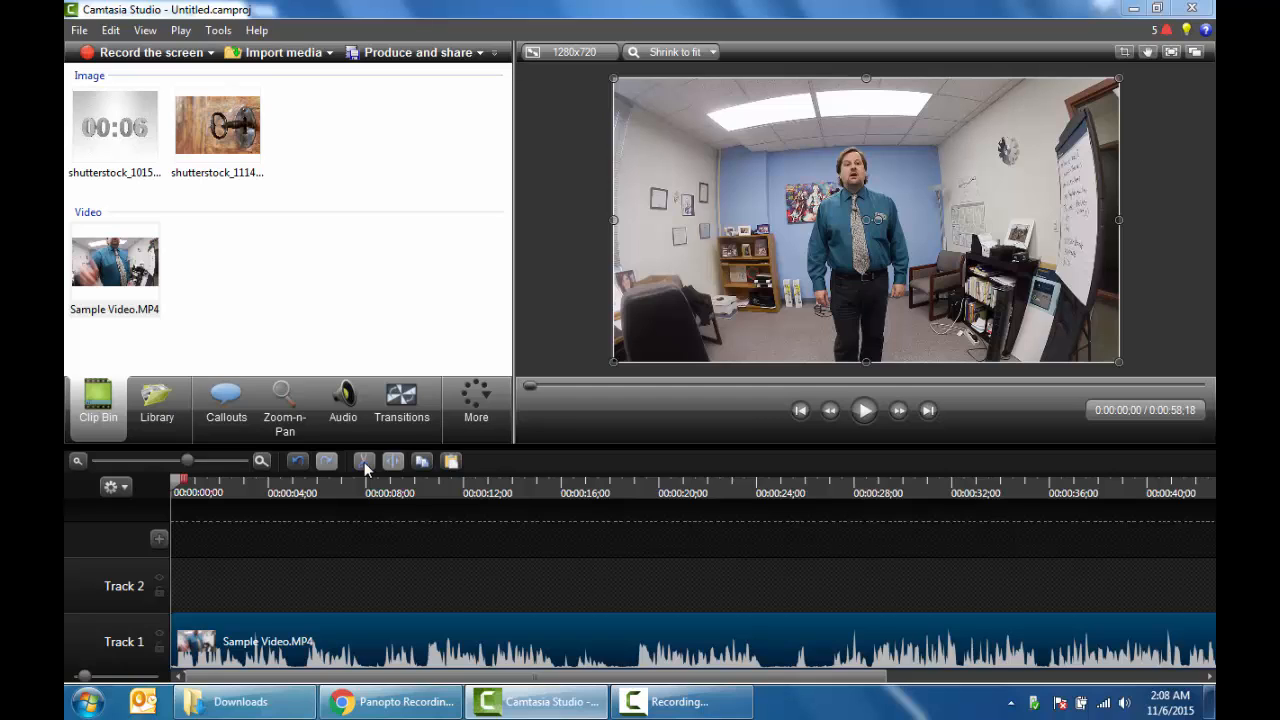
- Play and replay the first five seconds of the trimmed video to find an image insertion point, stopping at 0:00:03;13
{"action": "left_click", "coordinate": [866, 411]}
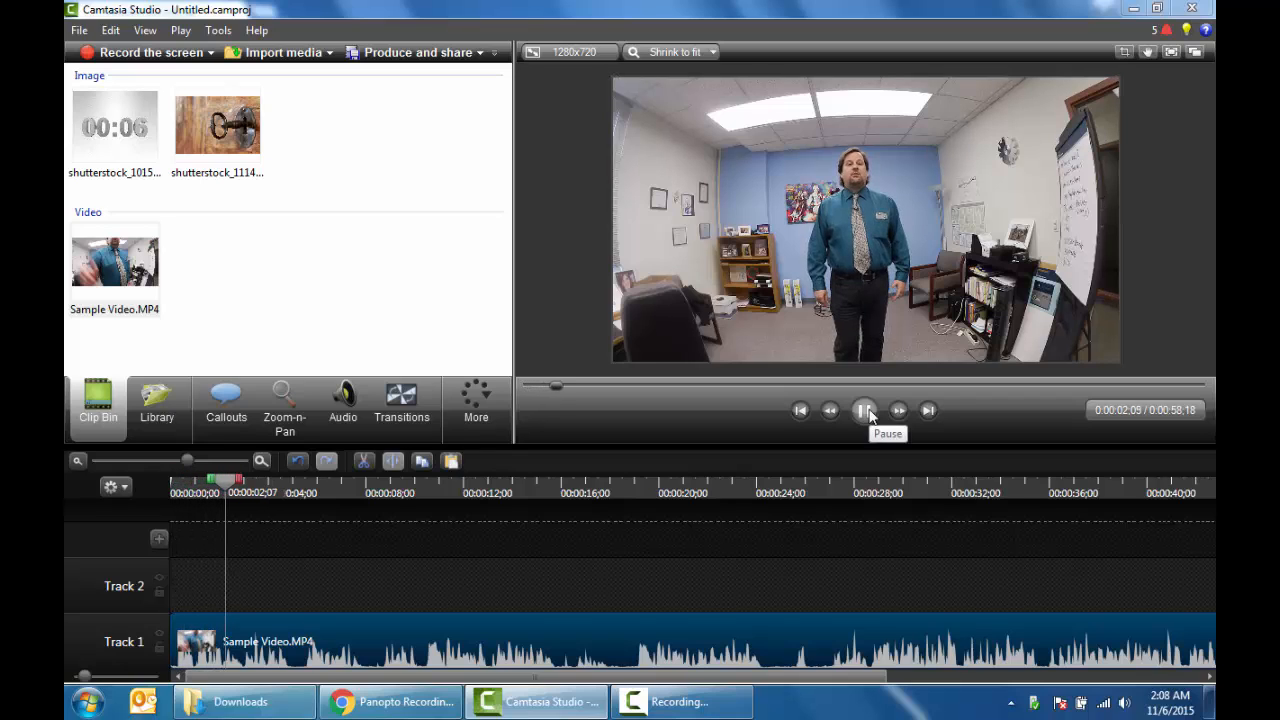
{"action": "left_click", "coordinate": [866, 411]}
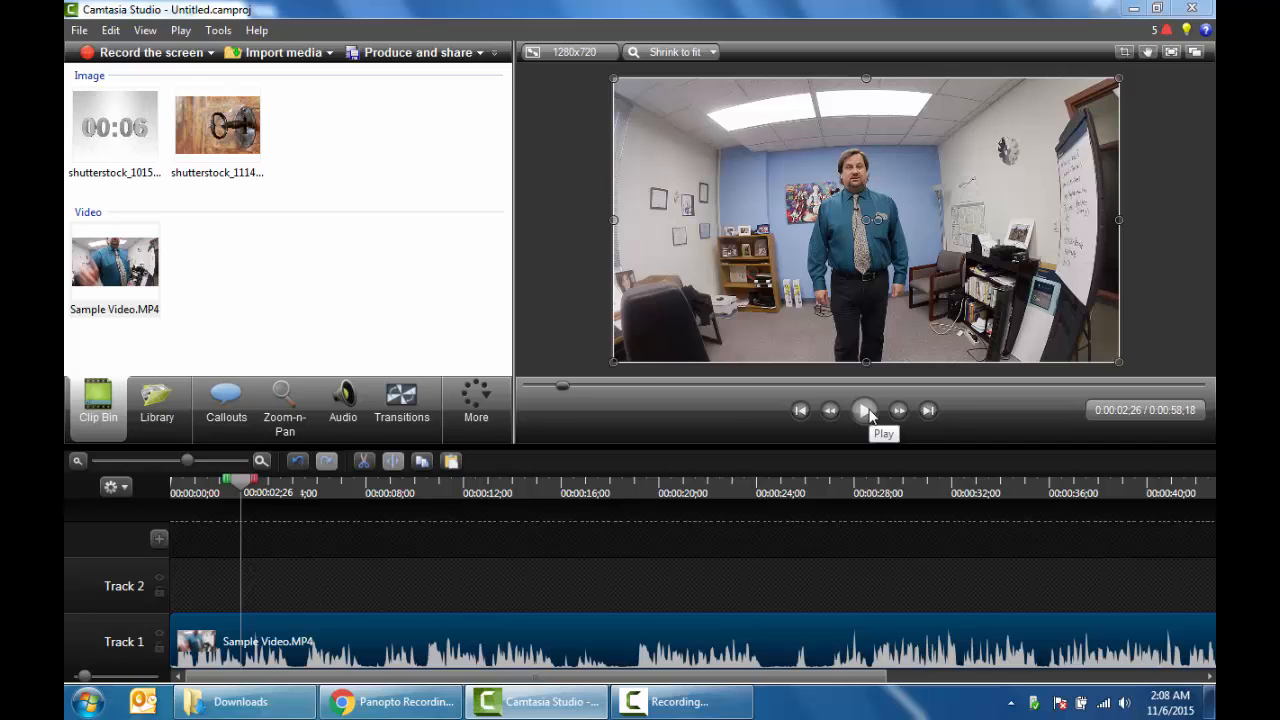
{"action": "left_click", "coordinate": [868, 413]}
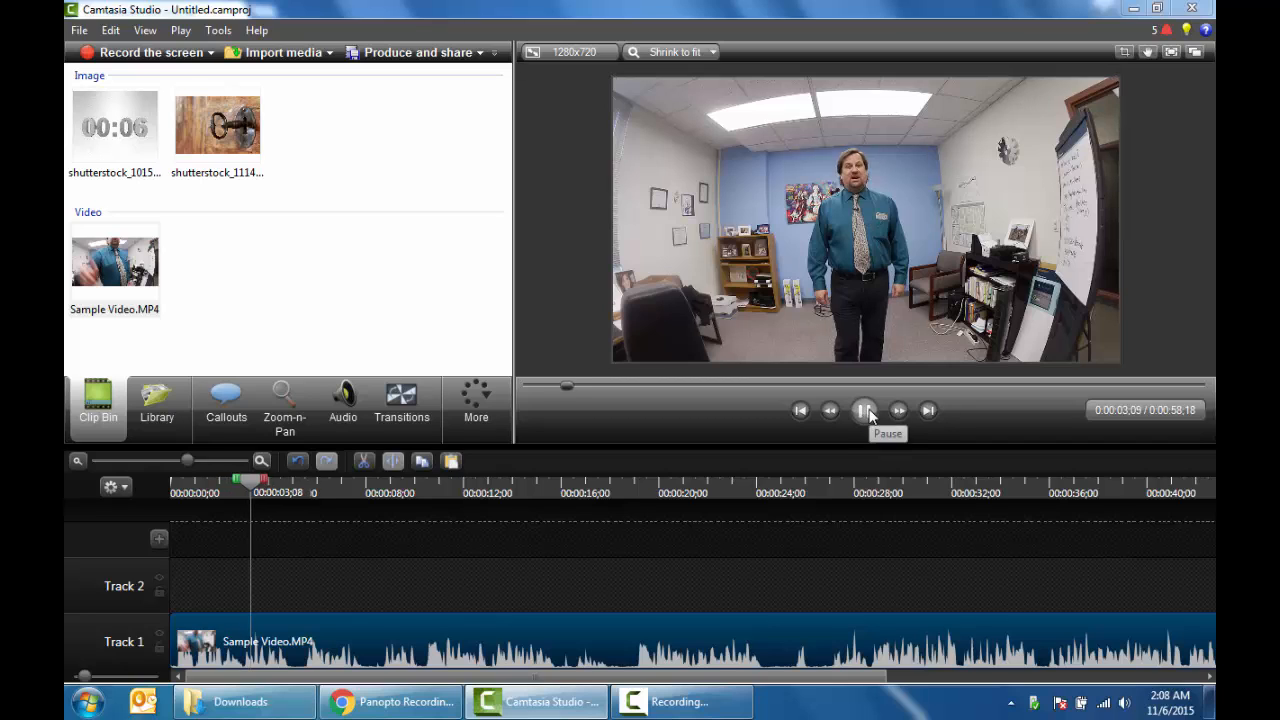
{"action": "left_click", "coordinate": [866, 411]}
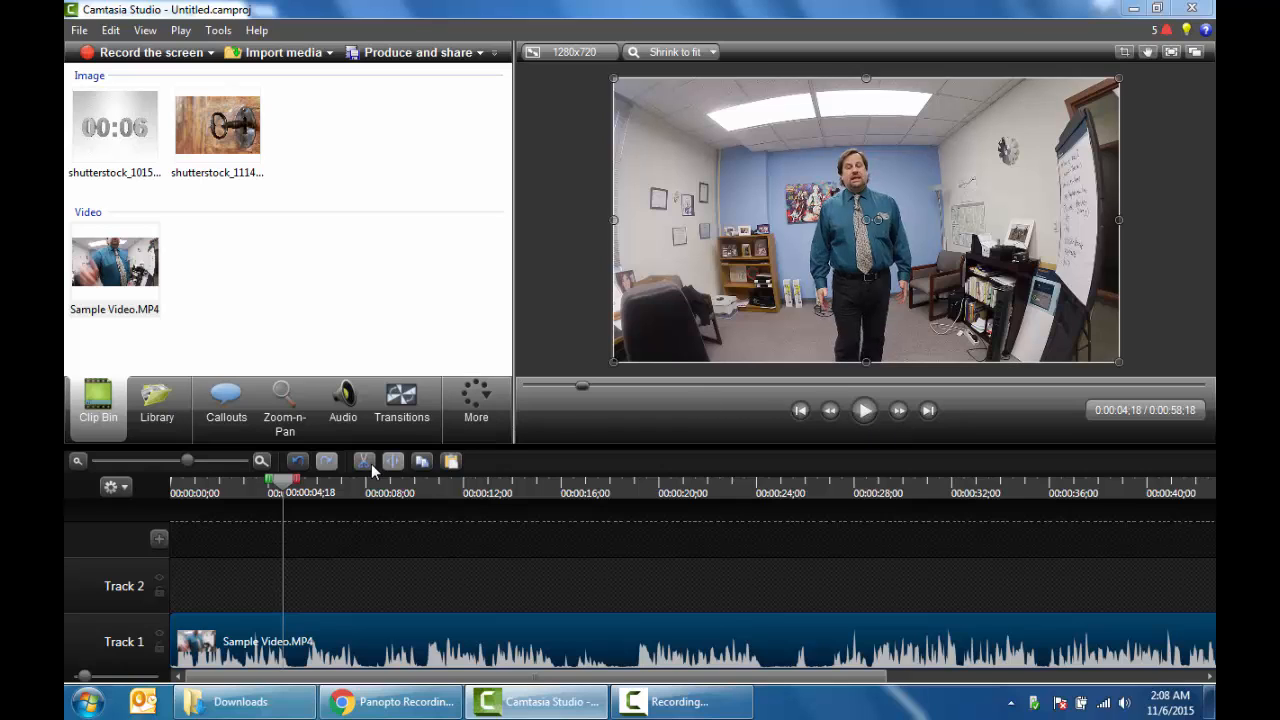
{"action": "left_click_drag", "start_coordinate": [287, 486], "coordinate": [252, 486]}
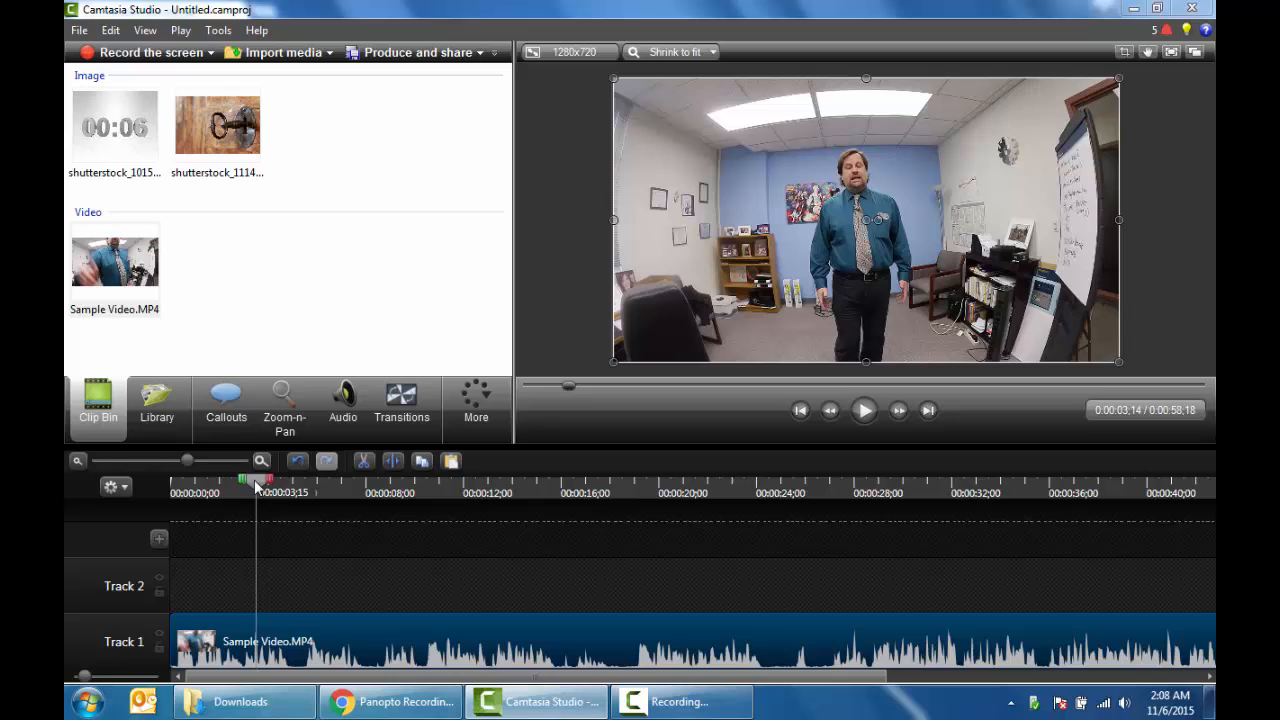
{"action": "left_click", "coordinate": [865, 412]}
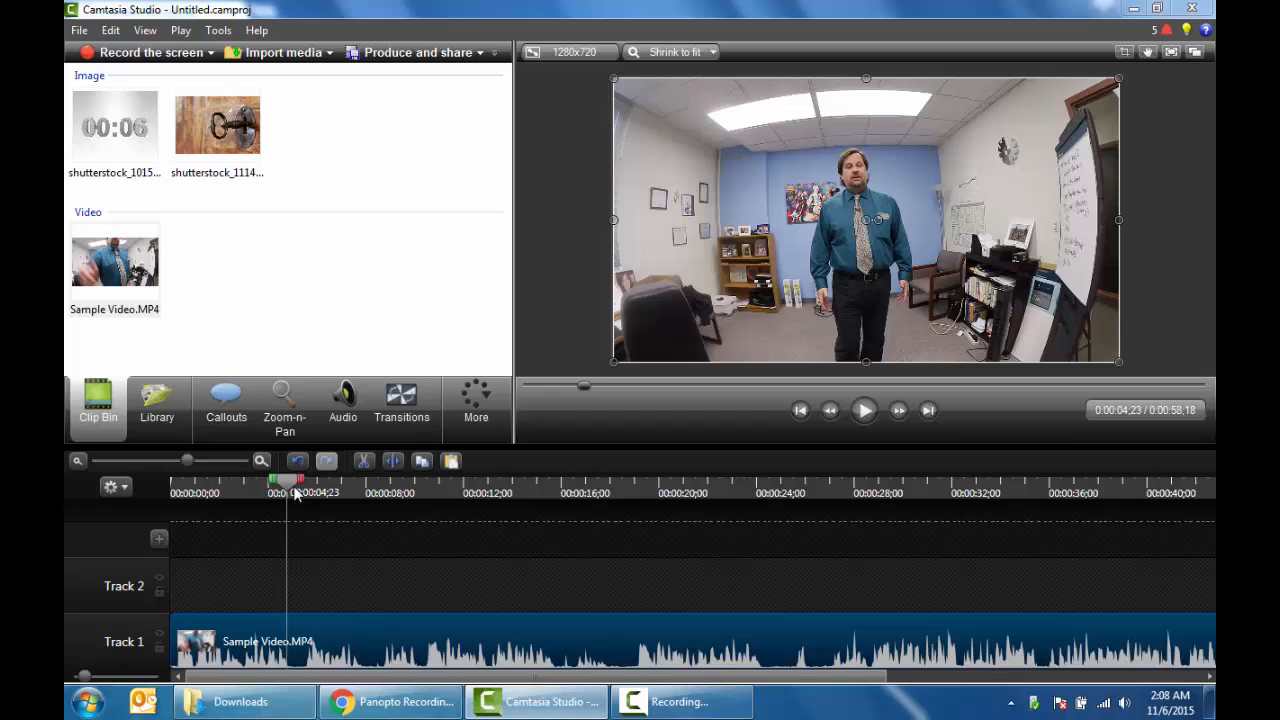
{"action": "left_click_drag", "start_coordinate": [291, 488], "coordinate": [225, 486]}
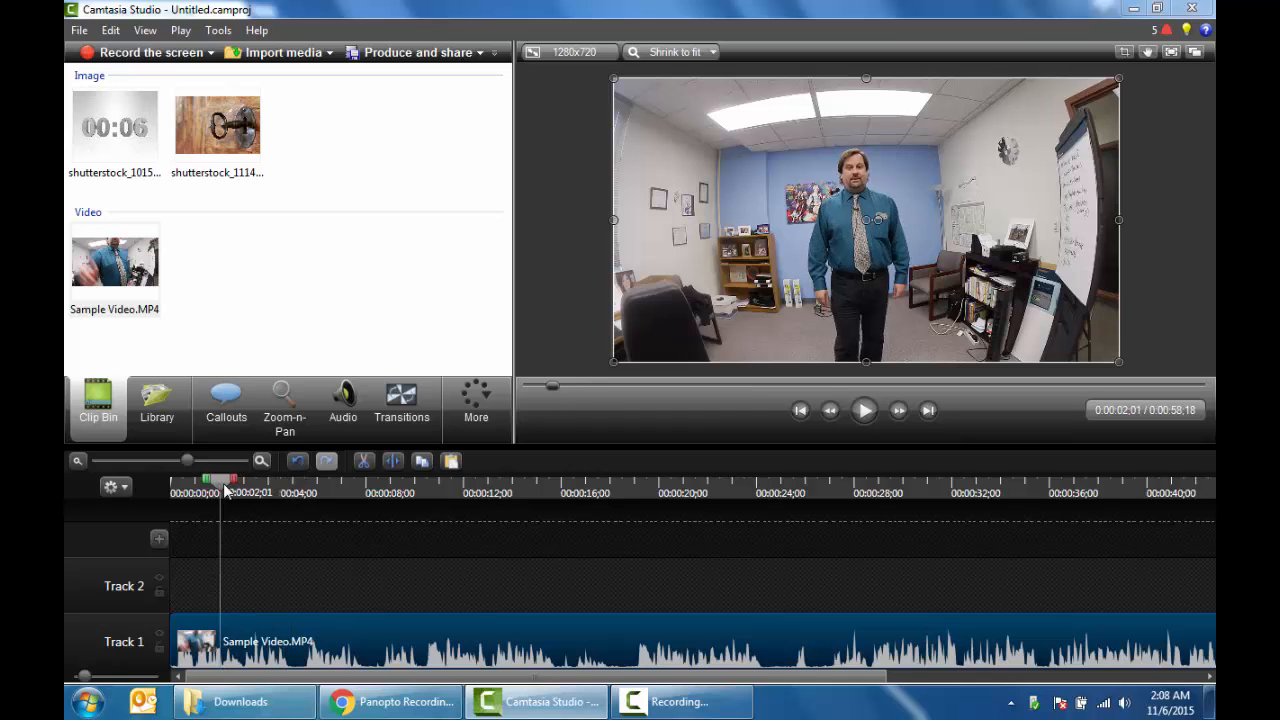
{"action": "left_click", "coordinate": [864, 412]}
{"action": "left_click", "coordinate": [862, 410]}
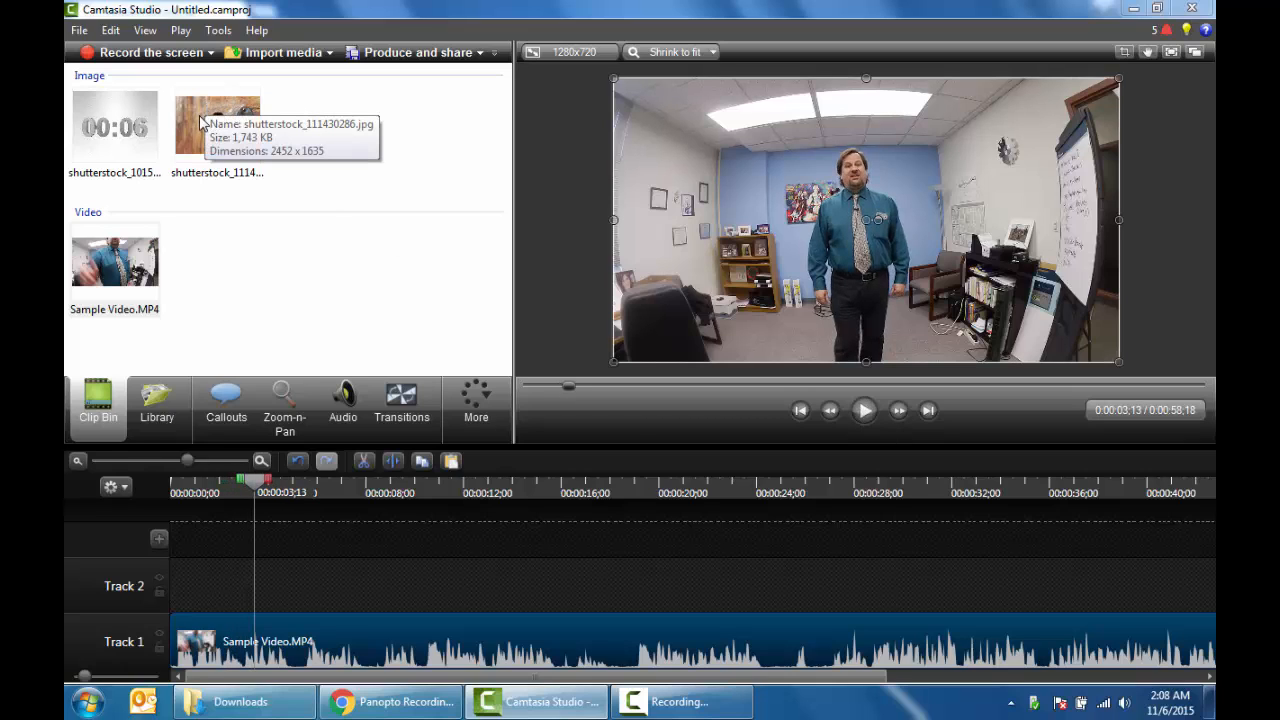
- Place shutterstock_111430286.jpg on Track 2 at 0:00:03;13 and stretch it horizontally to fill the frame width
{"action": "left_click_drag", "start_coordinate": [201, 122], "coordinate": [294, 590]}
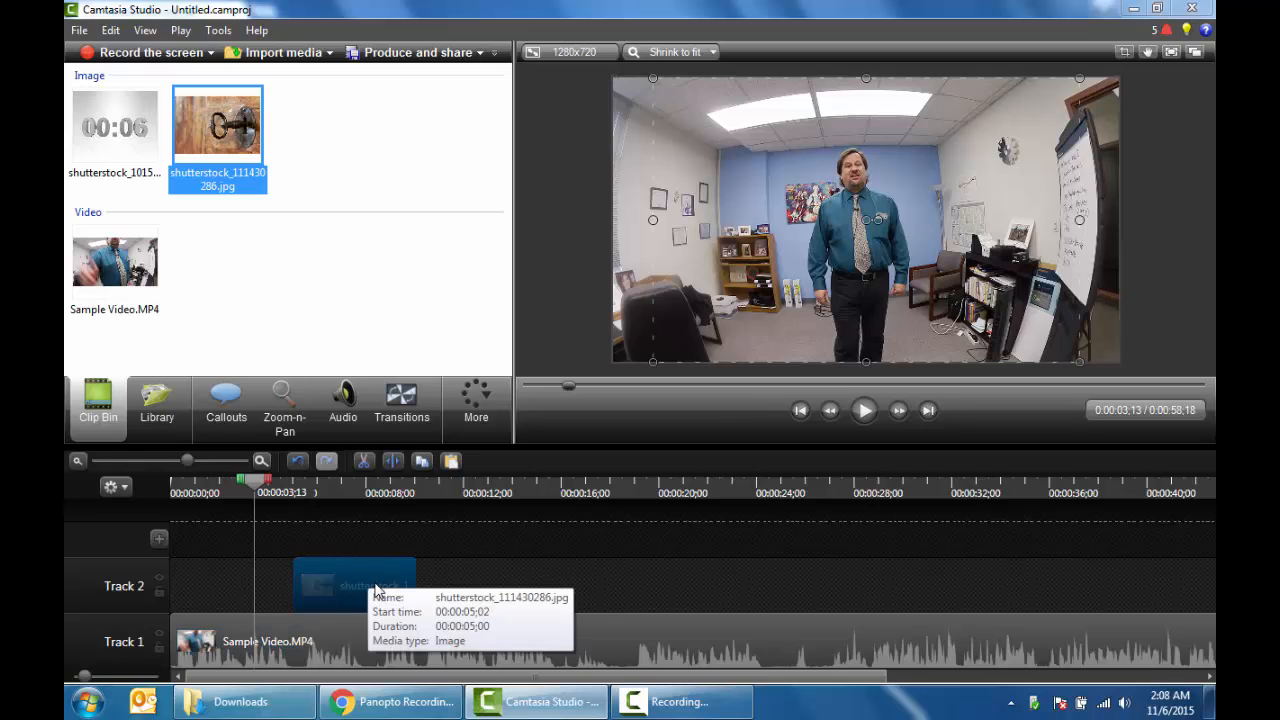
{"action": "left_click_drag", "start_coordinate": [369, 576], "coordinate": [326, 582]}
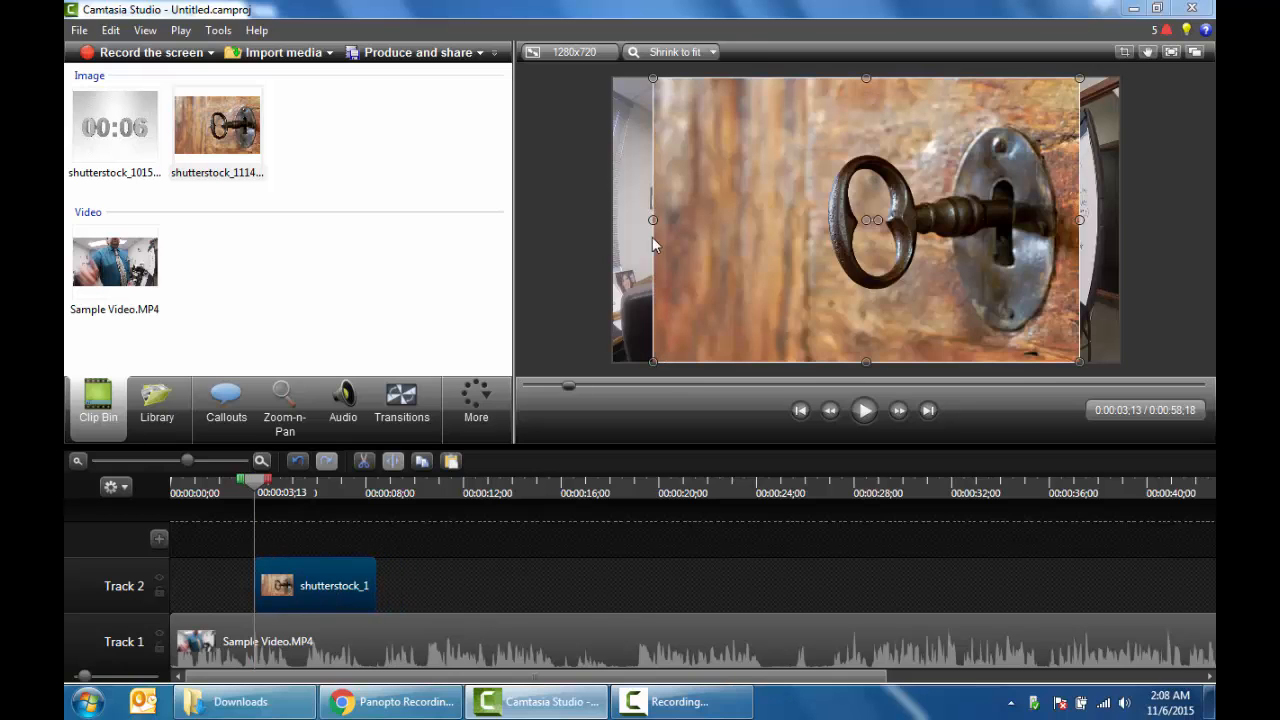
{"action": "left_click_drag", "start_coordinate": [652, 220], "coordinate": [613, 220]}
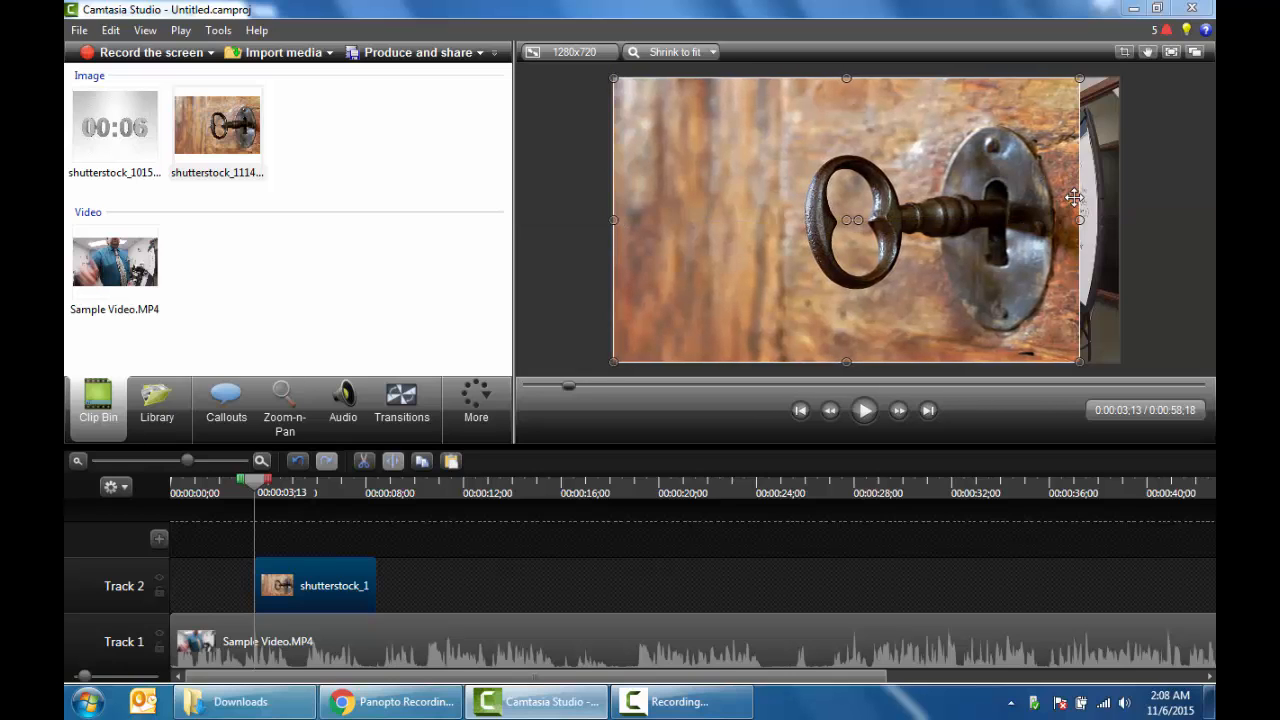
{"action": "left_click_drag", "start_coordinate": [1077, 220], "coordinate": [1116, 220]}
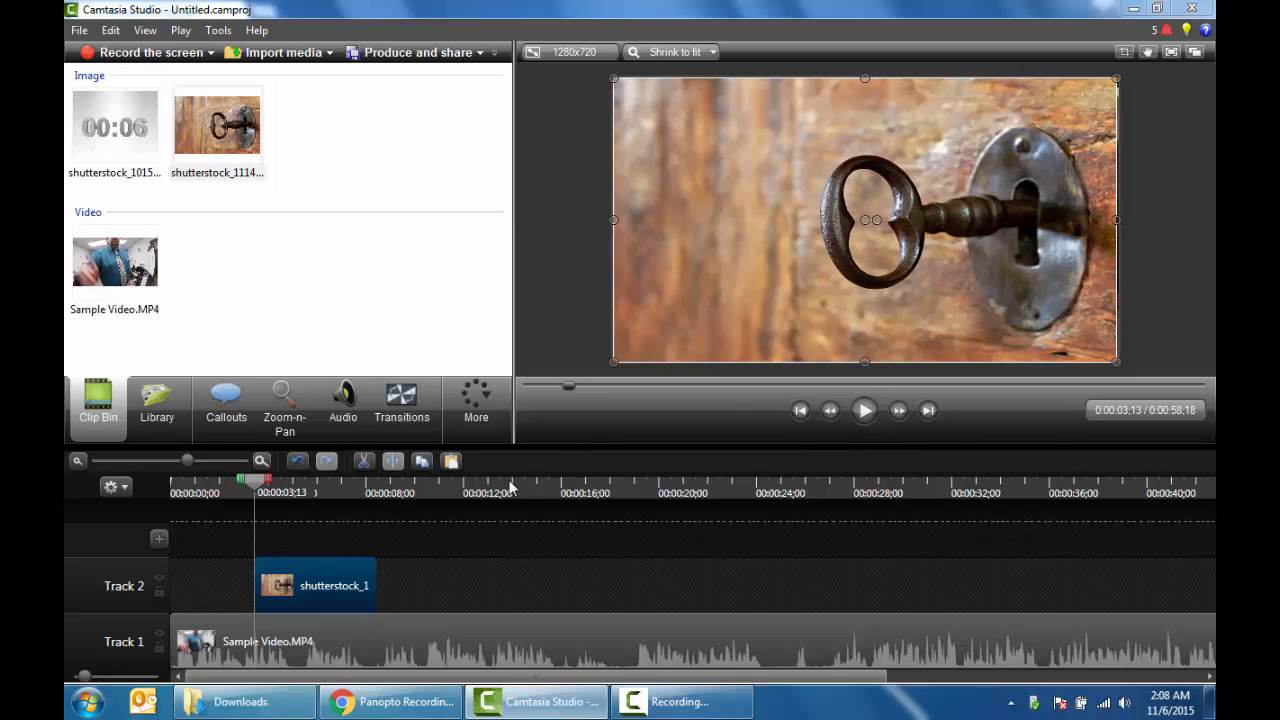
- Play from 0:00:02;13 to judge the key image's duration and shorten it on Track 2 to end at 0:00:07;29
{"action": "left_click", "coordinate": [231, 496]}
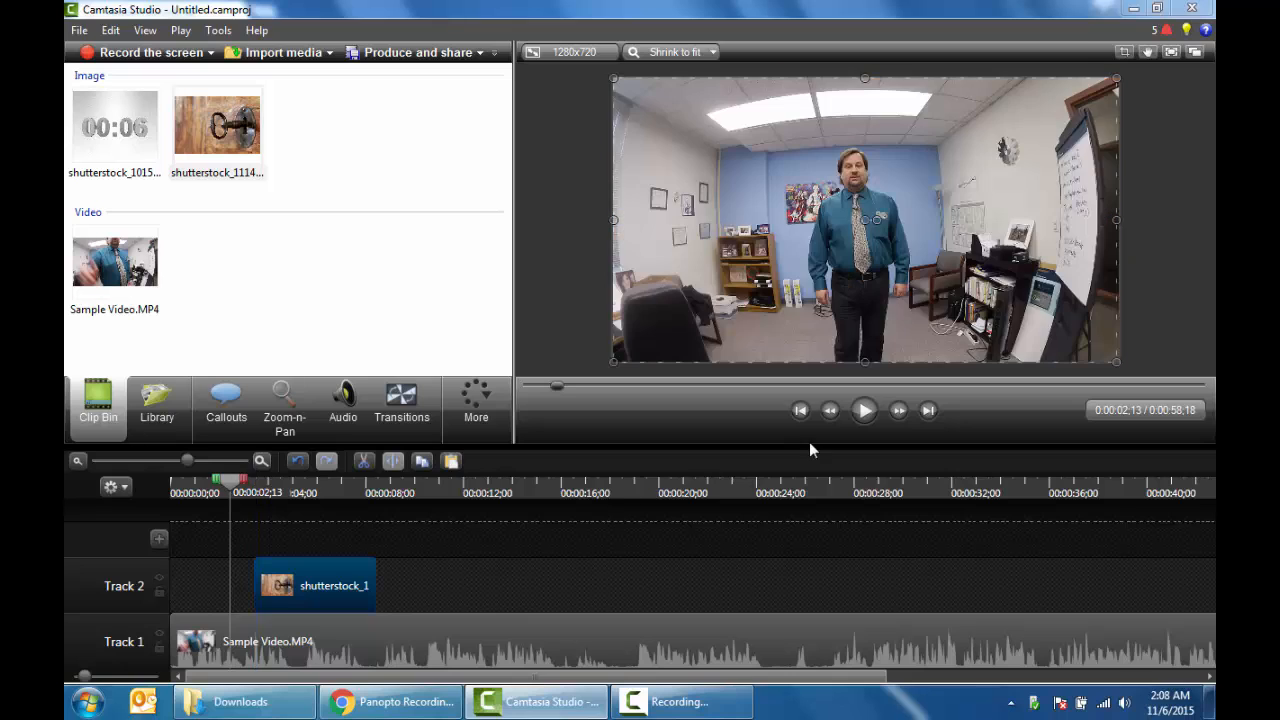
{"action": "left_click", "coordinate": [865, 415]}
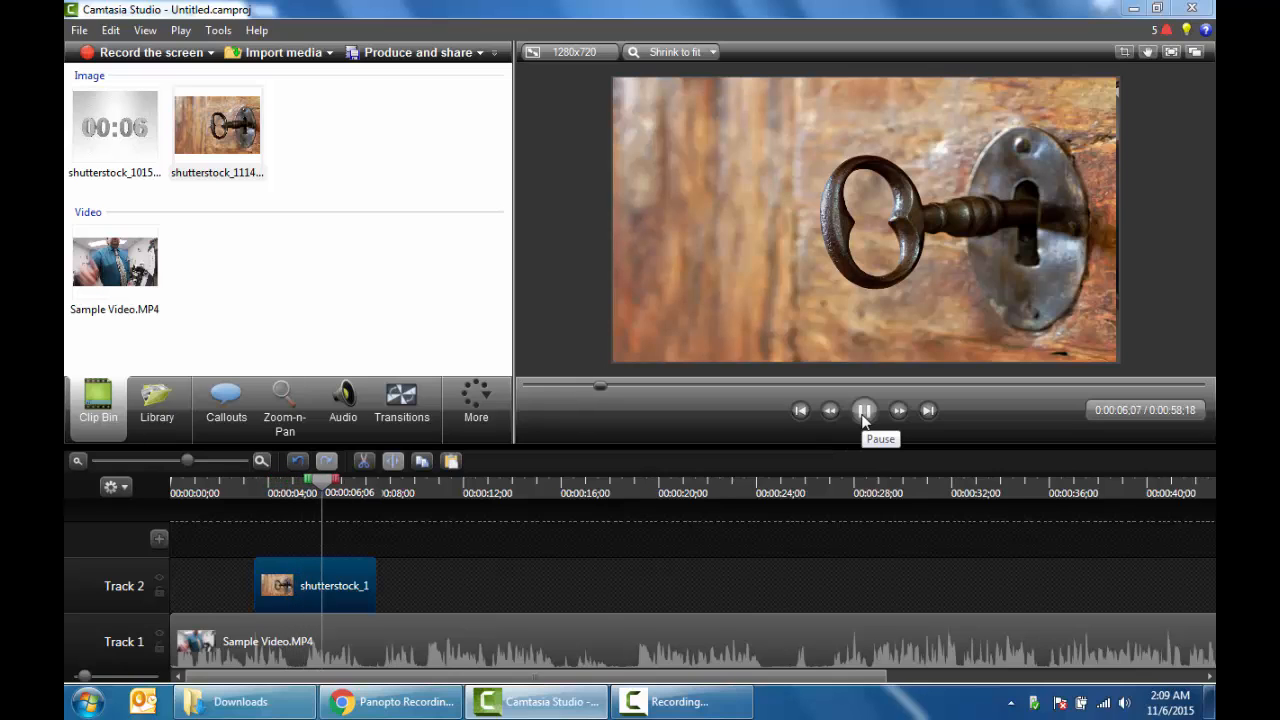
{"action": "left_click", "coordinate": [865, 410]}
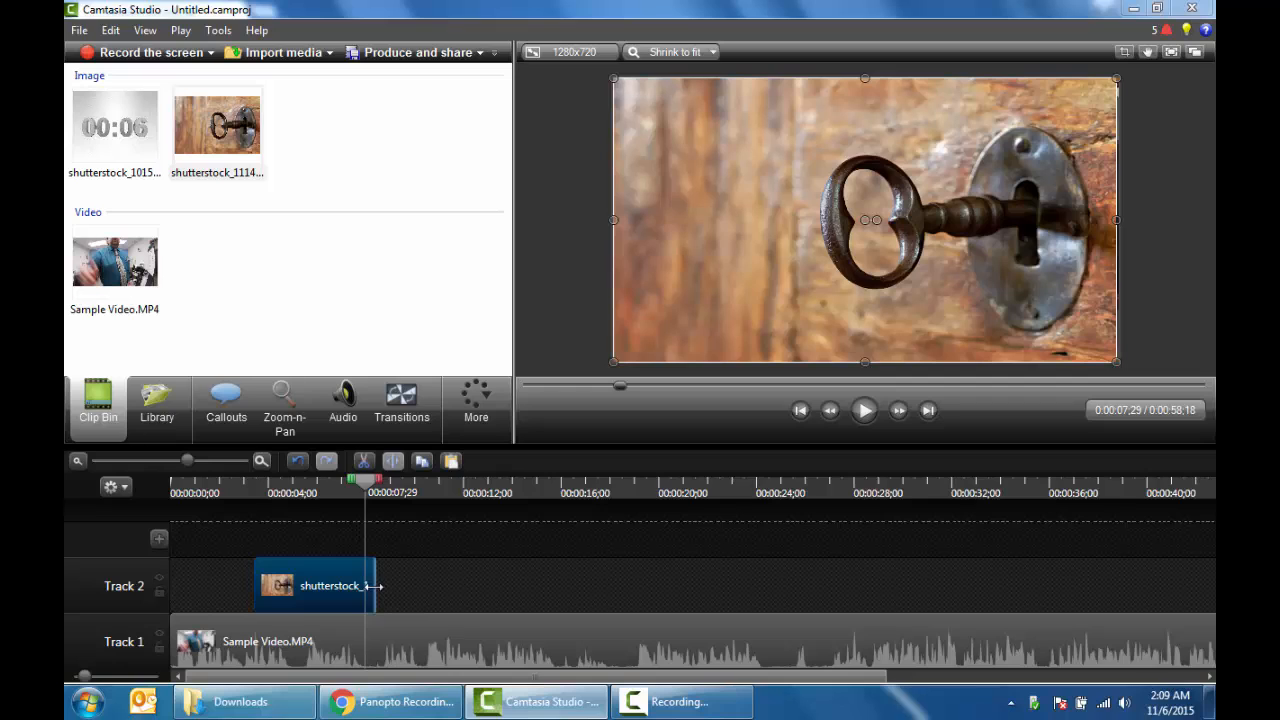
{"action": "left_click_drag", "start_coordinate": [376, 586], "coordinate": [366, 587]}
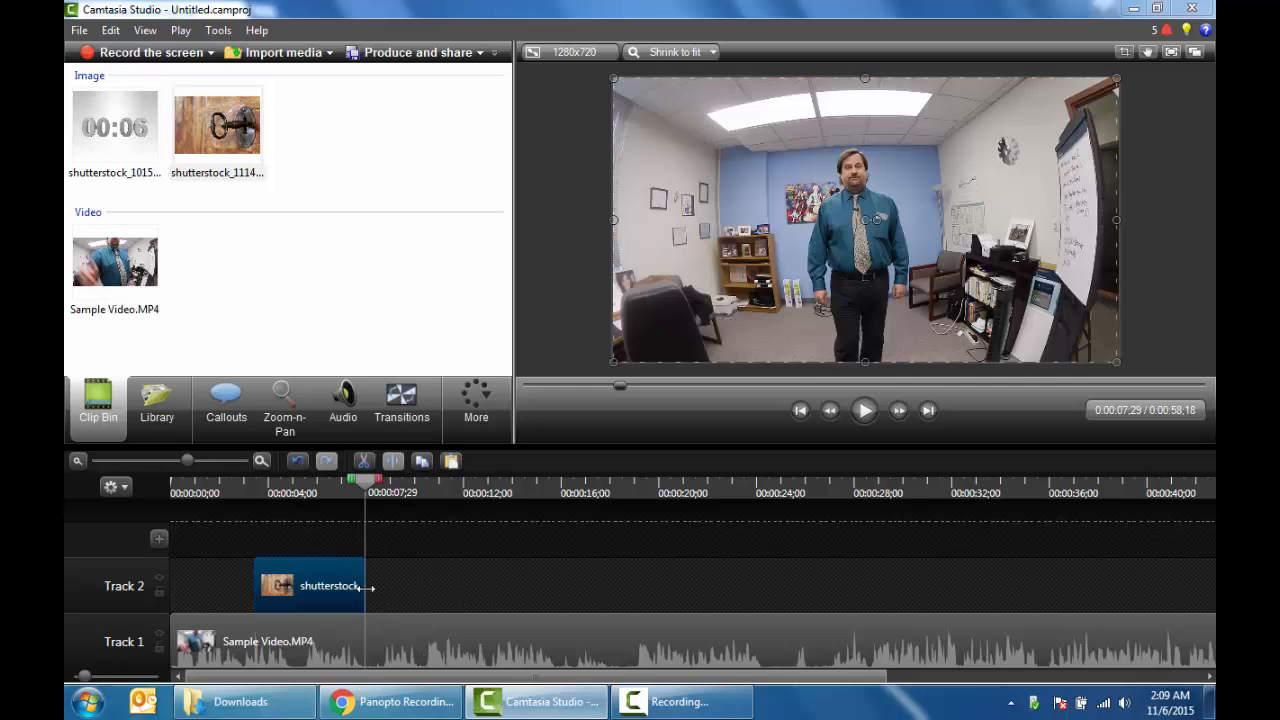
- Play from 0:00:02;12 to review the shortened image, and replay from 0:00:11;18 to look for an unwanted section
{"action": "left_click", "coordinate": [229, 486]}
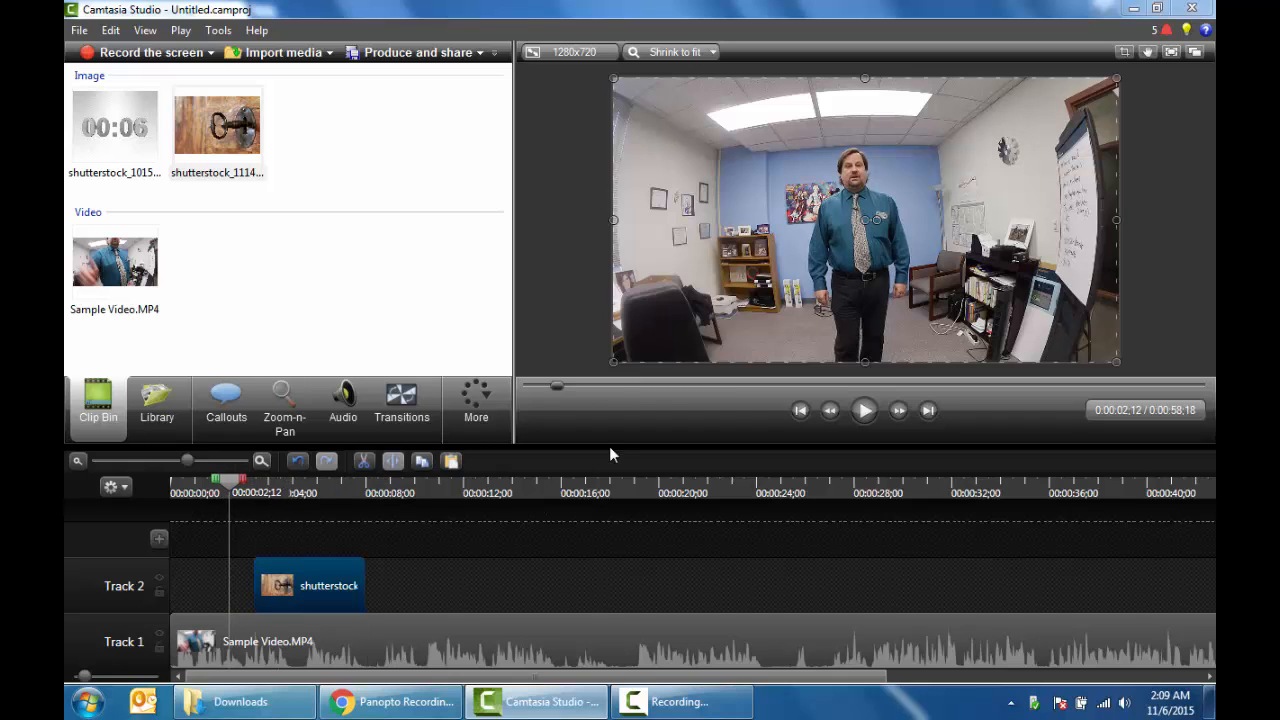
{"action": "left_click", "coordinate": [865, 410]}
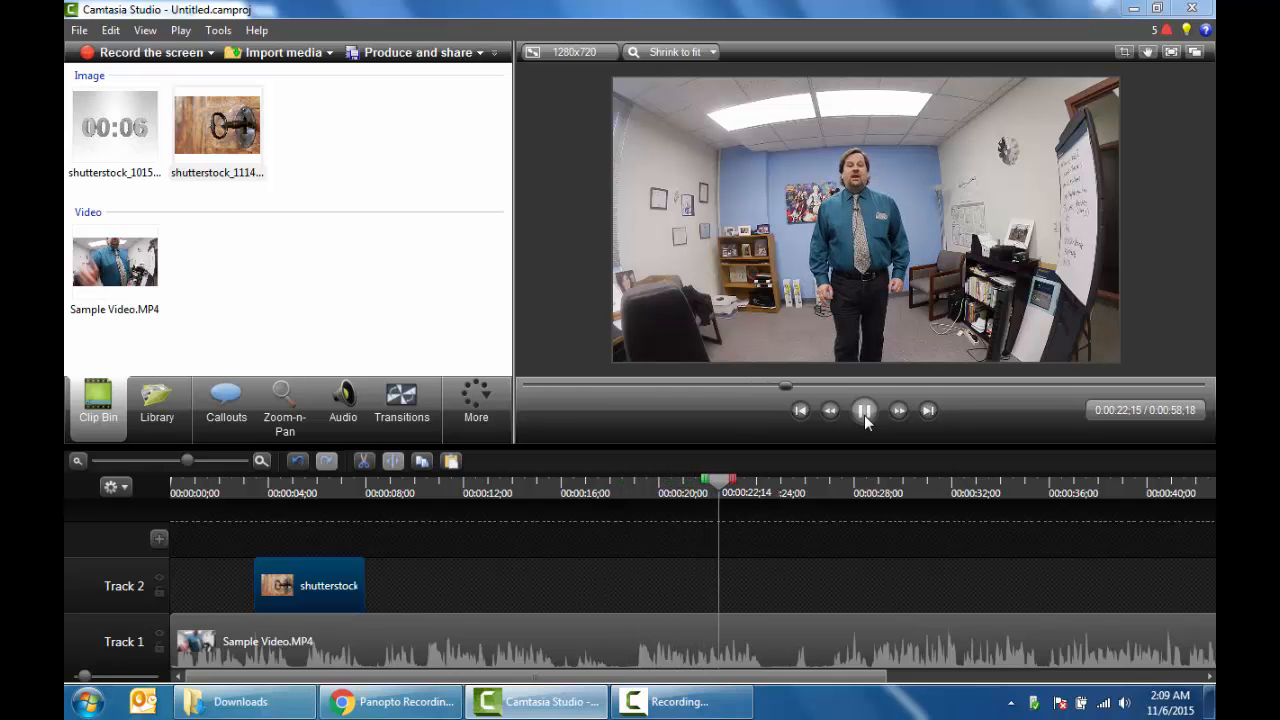
{"action": "left_click", "coordinate": [865, 413]}
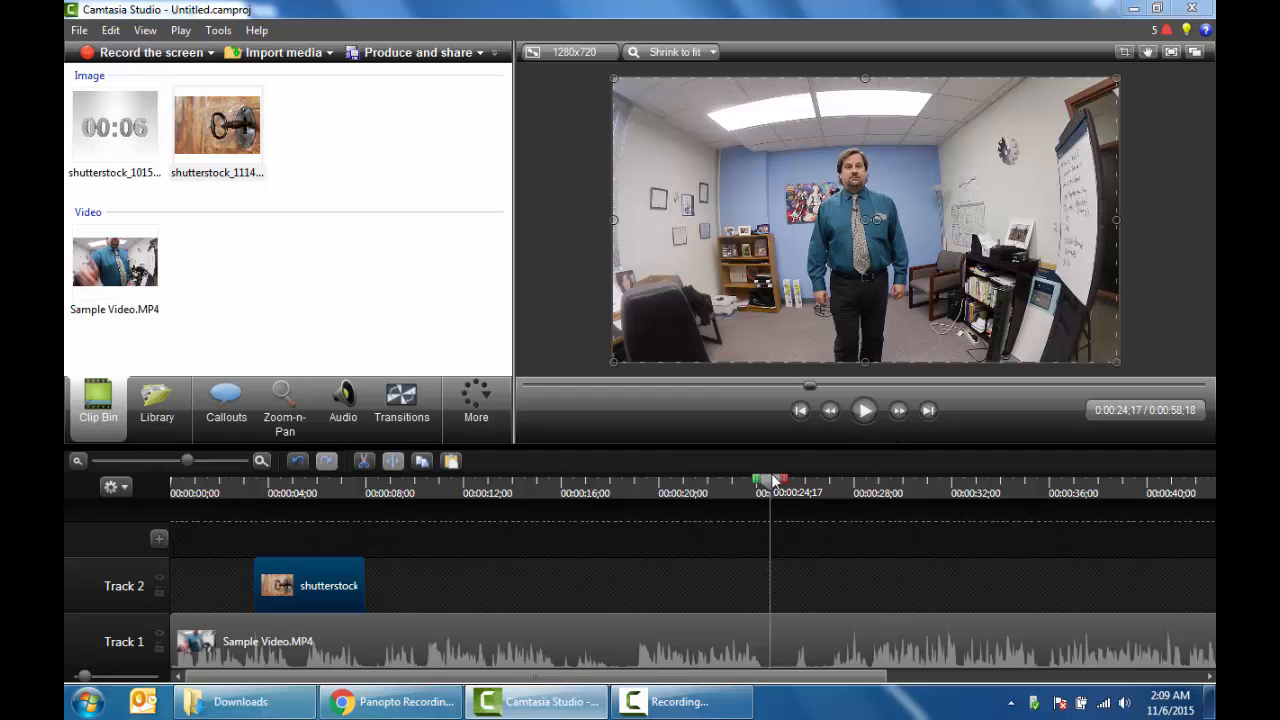
{"action": "left_click_drag", "start_coordinate": [776, 482], "coordinate": [455, 548]}
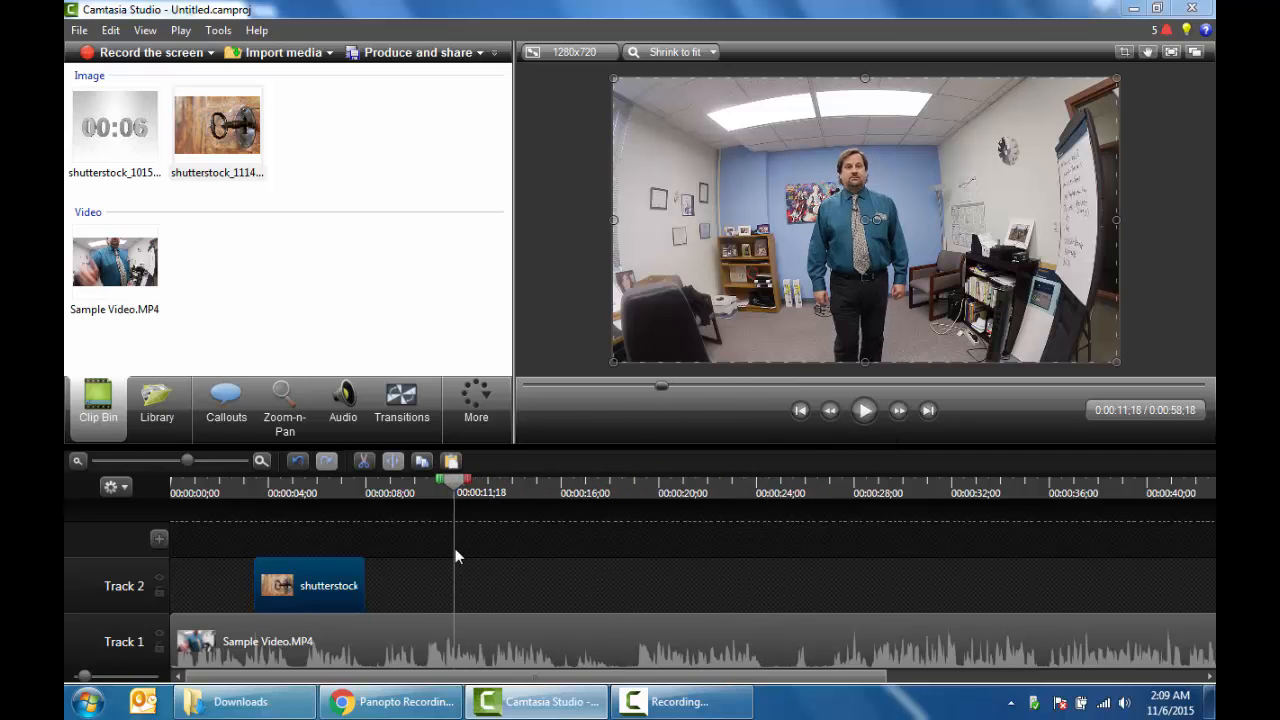
{"action": "left_click", "coordinate": [865, 413]}
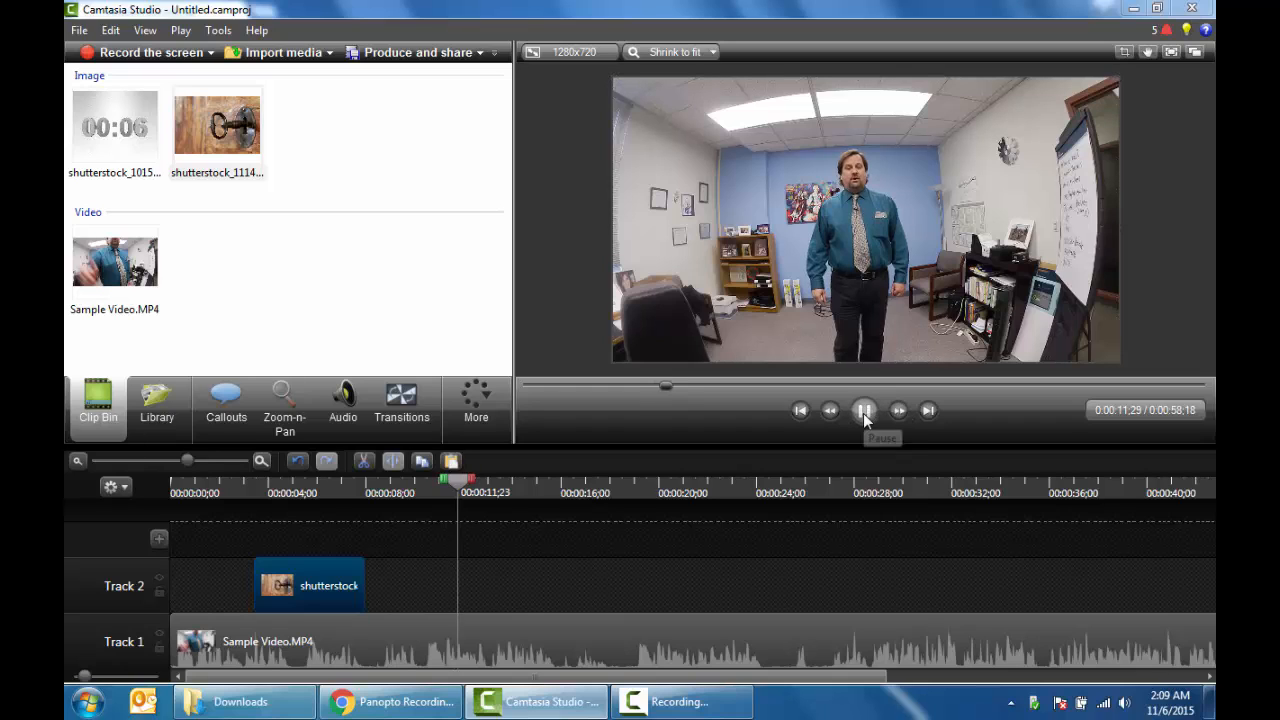
{"action": "left_click", "coordinate": [864, 412]}
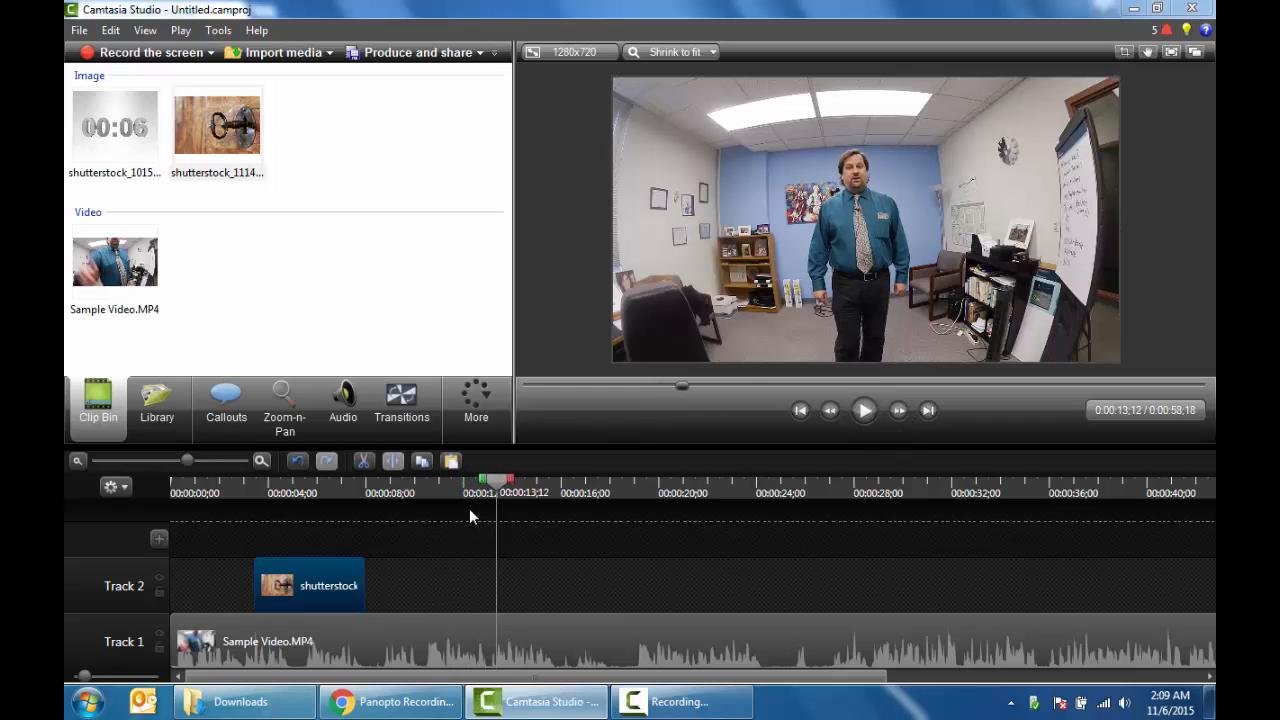
- Replay from about nine seconds to locate the unwanted section's start, and cut the timeline from 0:00:10;12 to 0:00:19;01
{"action": "left_click", "coordinate": [395, 491]}
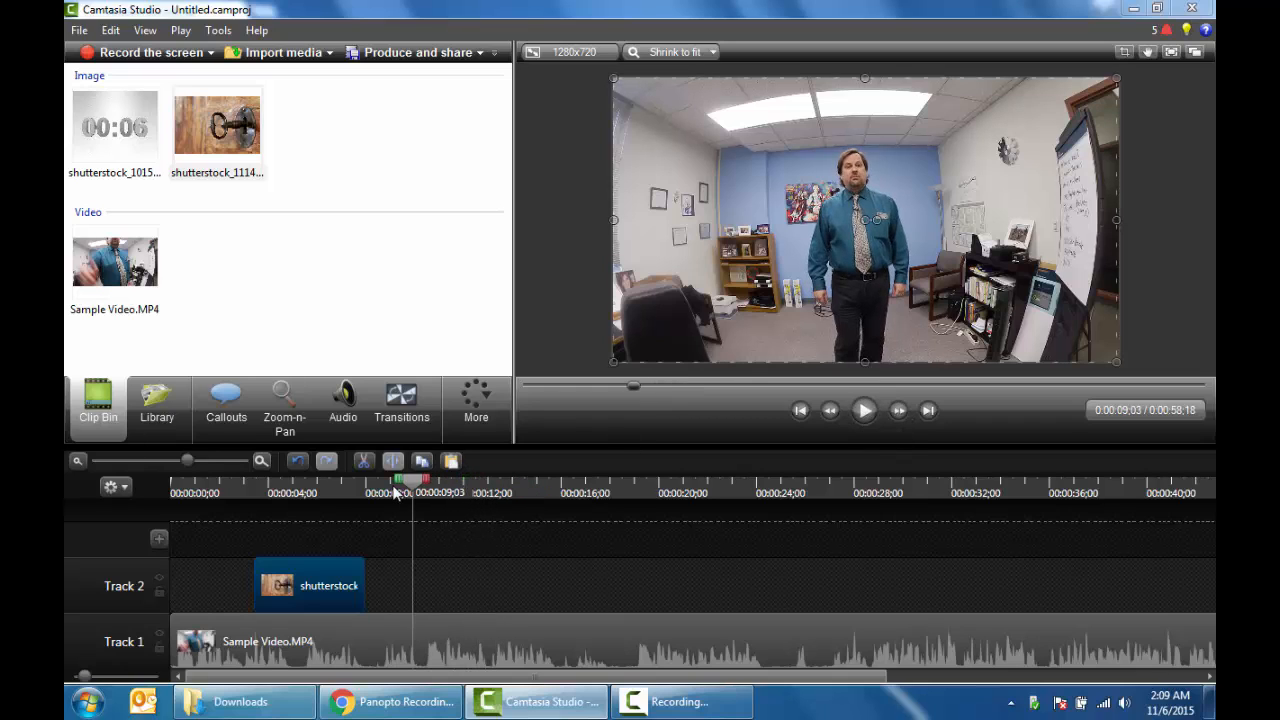
{"action": "left_click", "coordinate": [867, 416]}
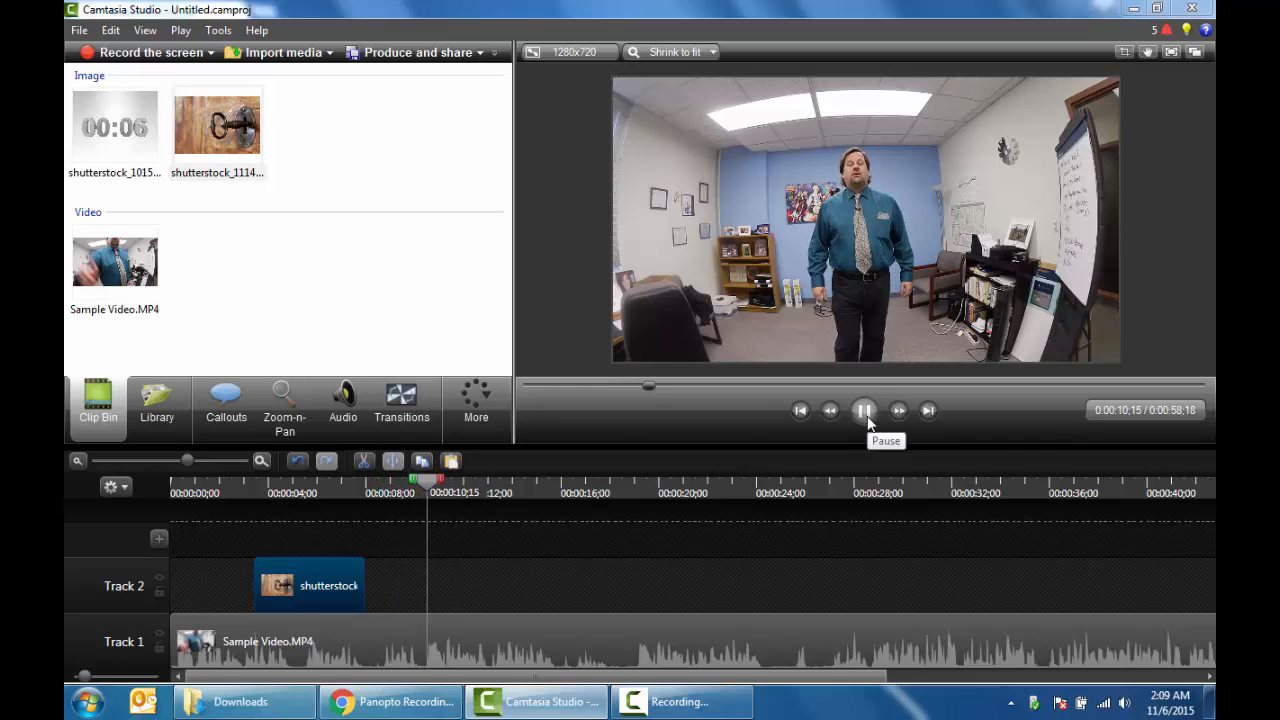
{"action": "left_click", "coordinate": [867, 416]}
{"action": "left_click", "coordinate": [398, 492]}
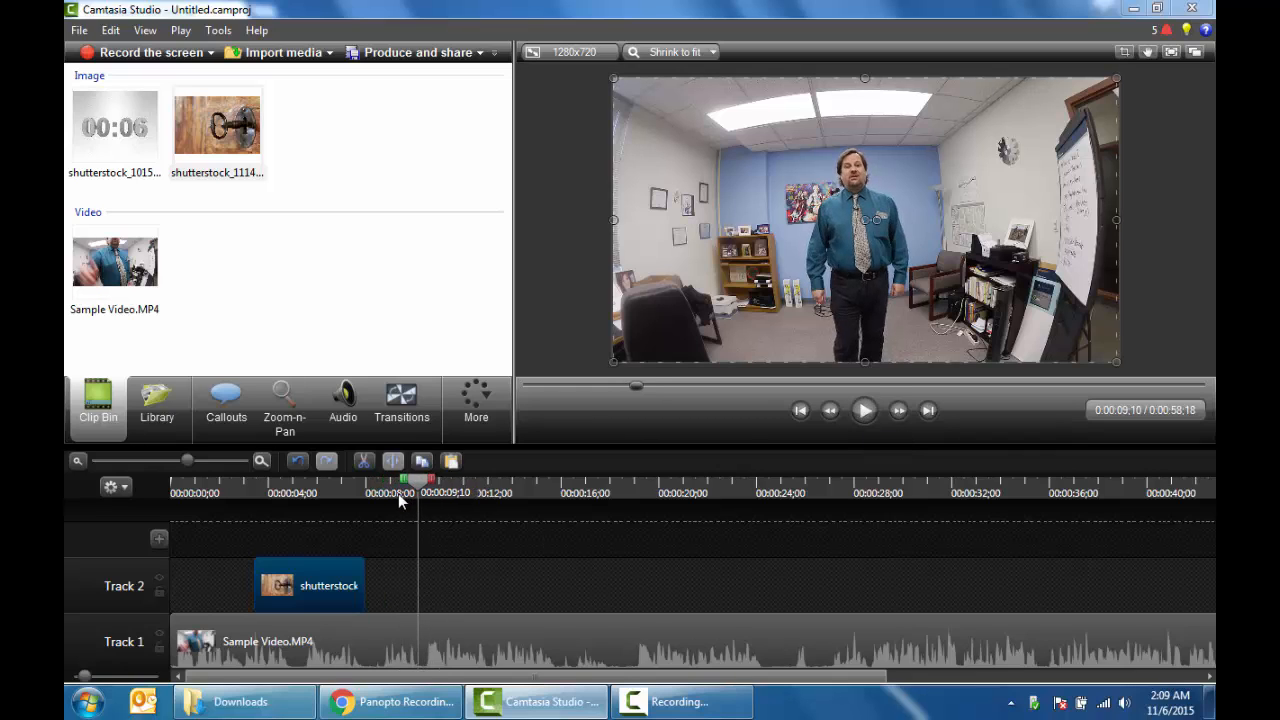
{"action": "left_click", "coordinate": [865, 410]}
{"action": "left_click", "coordinate": [852, 412]}
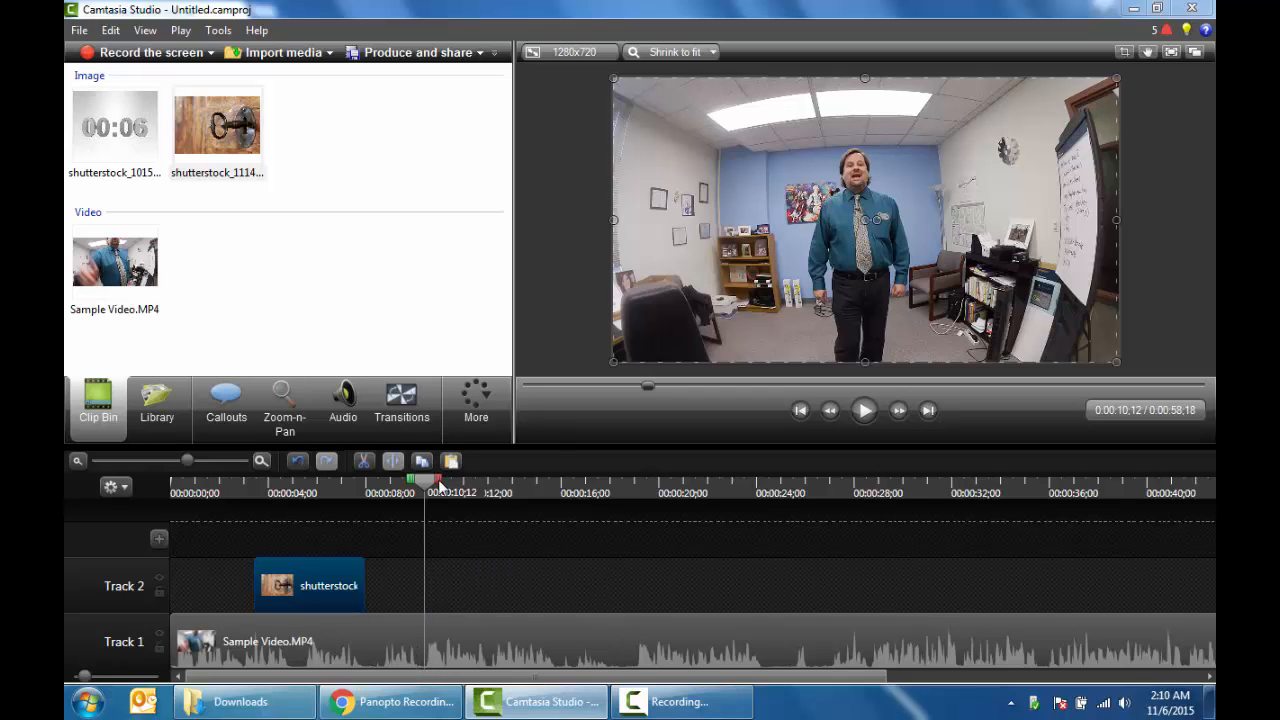
{"action": "left_click_drag", "start_coordinate": [438, 484], "coordinate": [649, 513]}
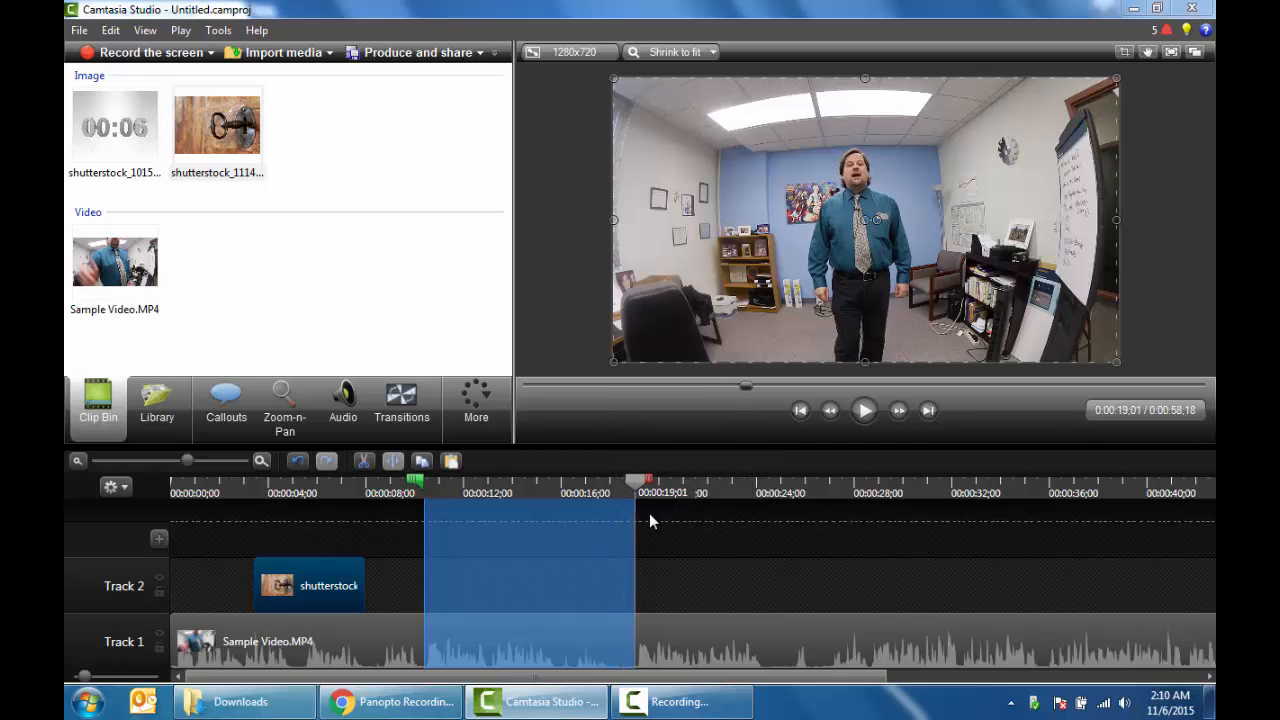
{"action": "left_click", "coordinate": [866, 416]}
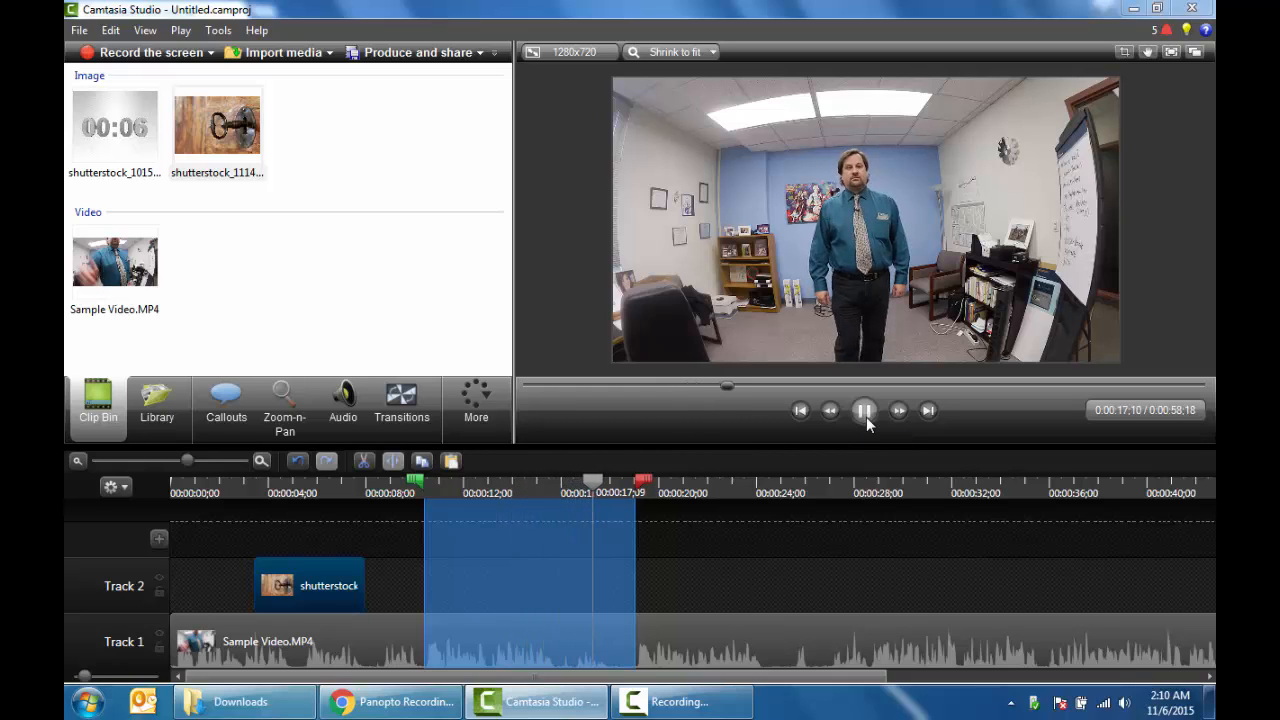
{"action": "left_click", "coordinate": [365, 462]}
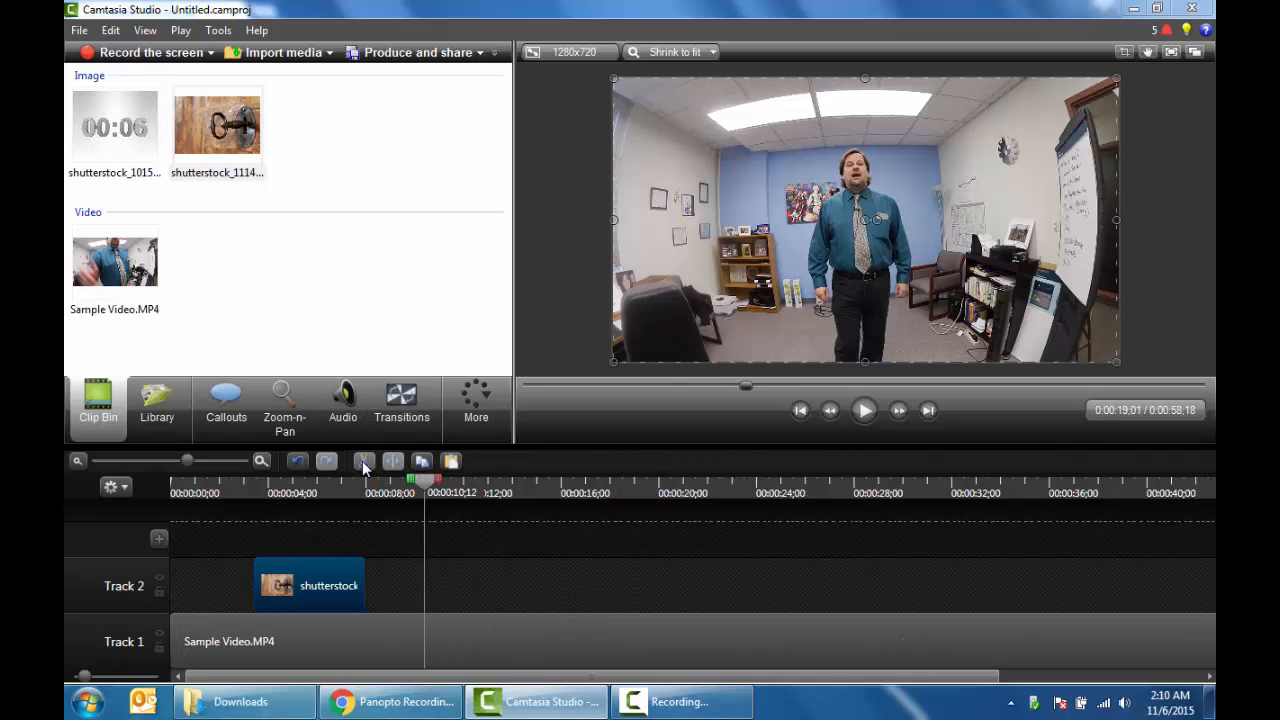
- Play across the new cut from 0:00:09;08 to check the join and find an insertion point for the second image
{"action": "left_click_drag", "start_coordinate": [421, 511], "coordinate": [397, 511]}
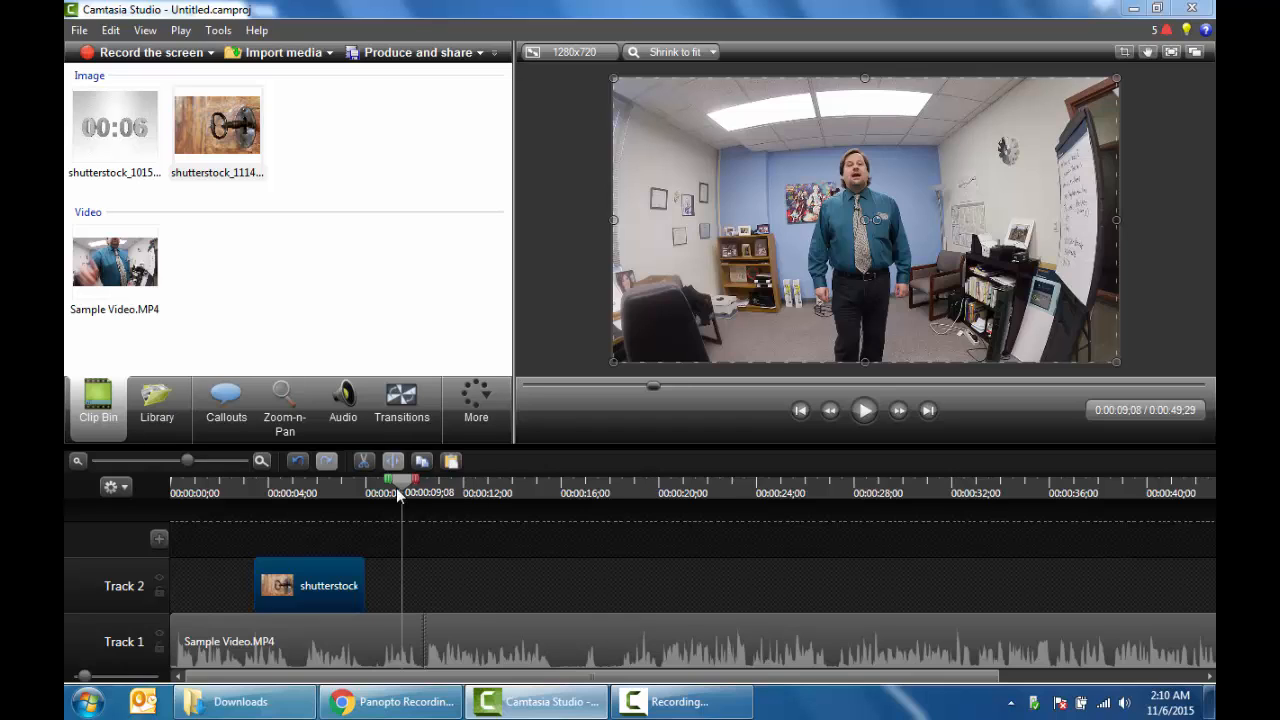
{"action": "left_click", "coordinate": [864, 412]}
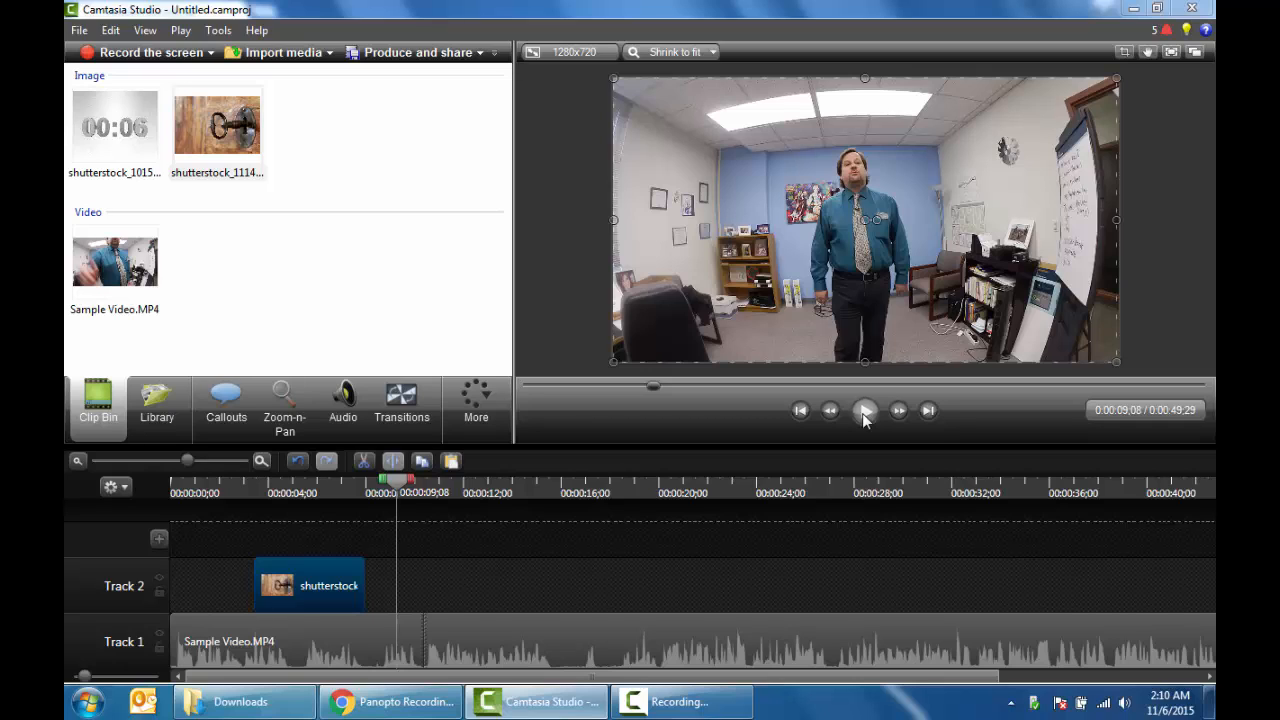
{"action": "left_click", "coordinate": [866, 416]}
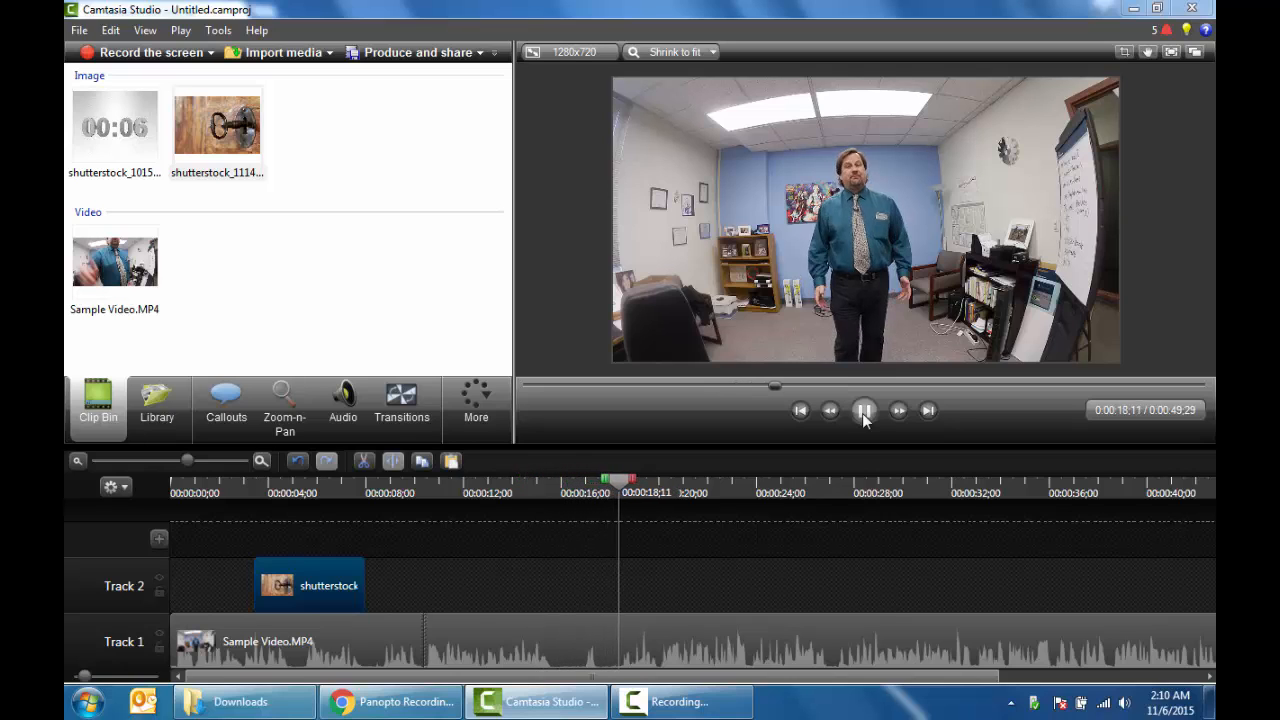
{"action": "left_click", "coordinate": [864, 414]}
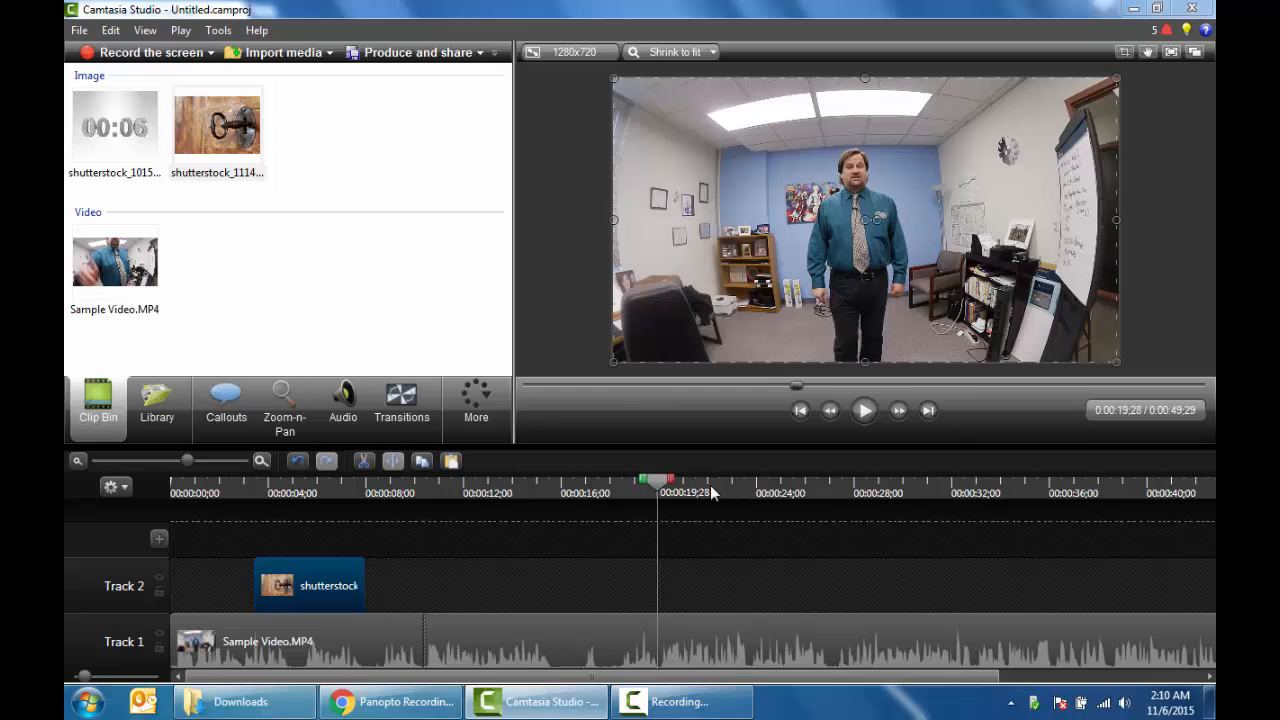
- Place shutterstock_101563312.jpg on Track 2 at 0:00:18;13 and stretch it horizontally to fill the frame width
{"action": "left_click_drag", "start_coordinate": [660, 487], "coordinate": [623, 497]}
{"action": "left_click_drag", "start_coordinate": [110, 128], "coordinate": [698, 592]}
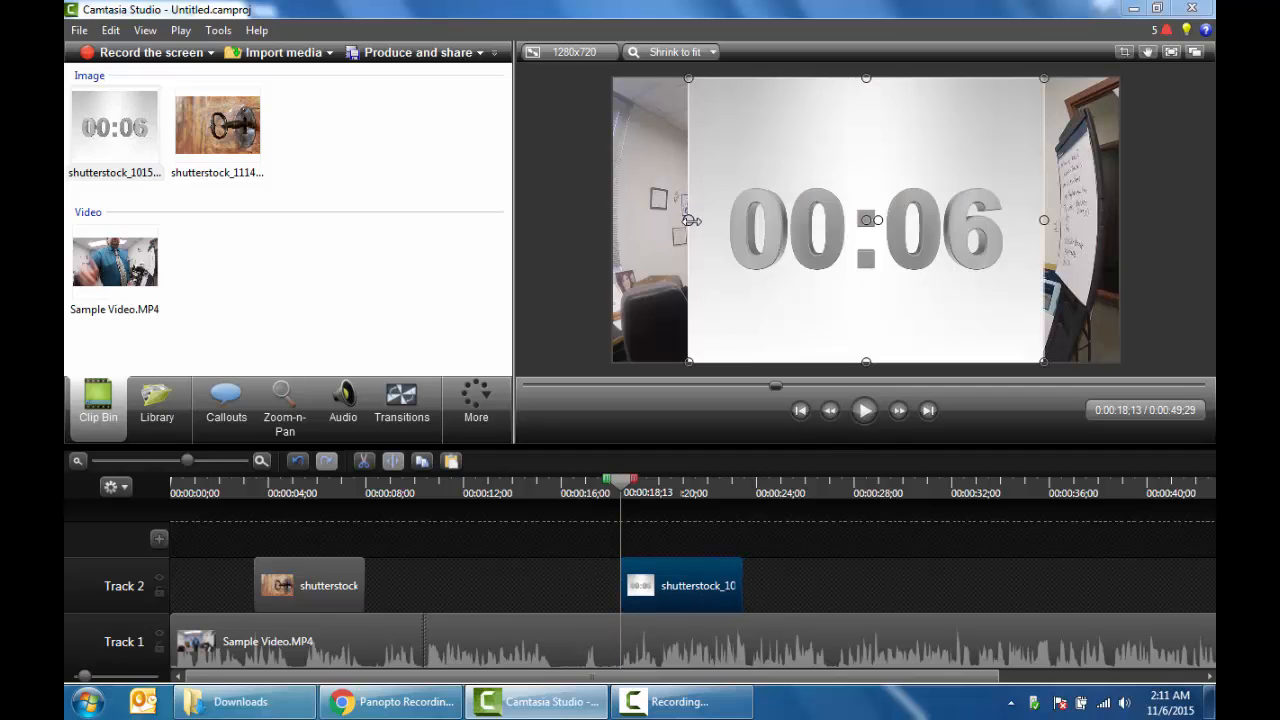
{"action": "left_click_drag", "start_coordinate": [686, 214], "coordinate": [616, 219]}
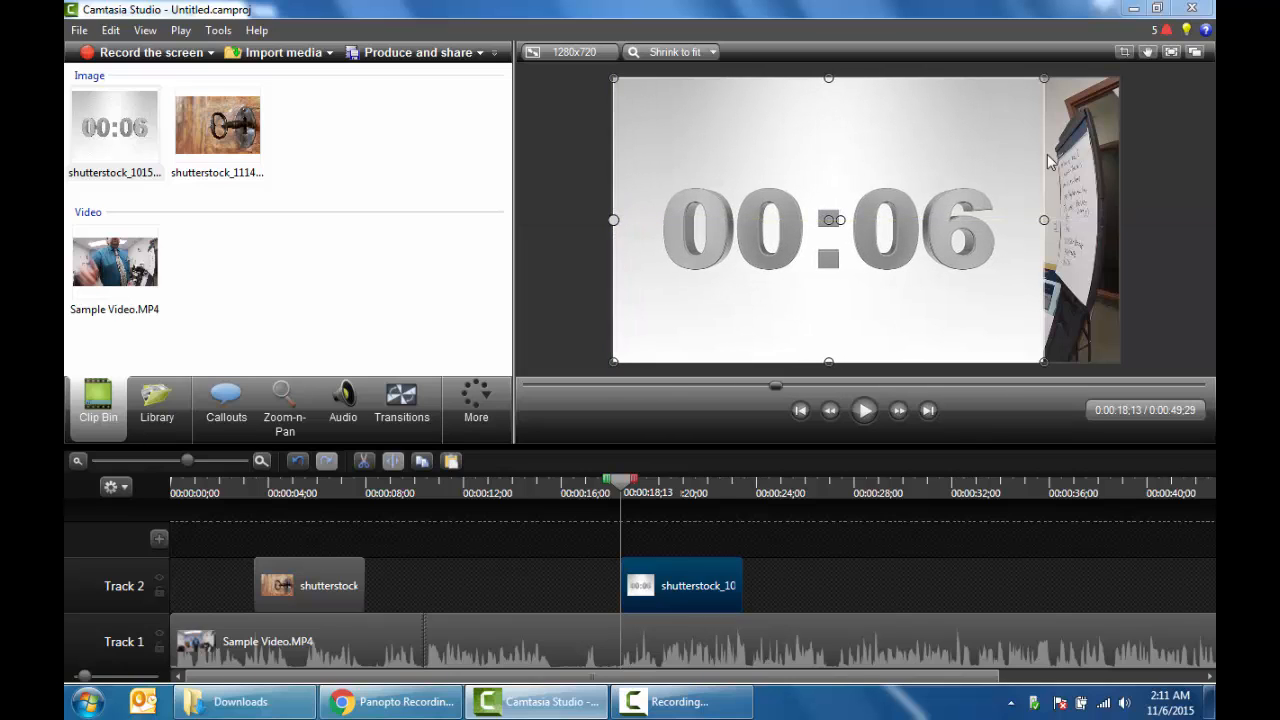
{"action": "left_click_drag", "start_coordinate": [1044, 220], "coordinate": [1116, 219]}
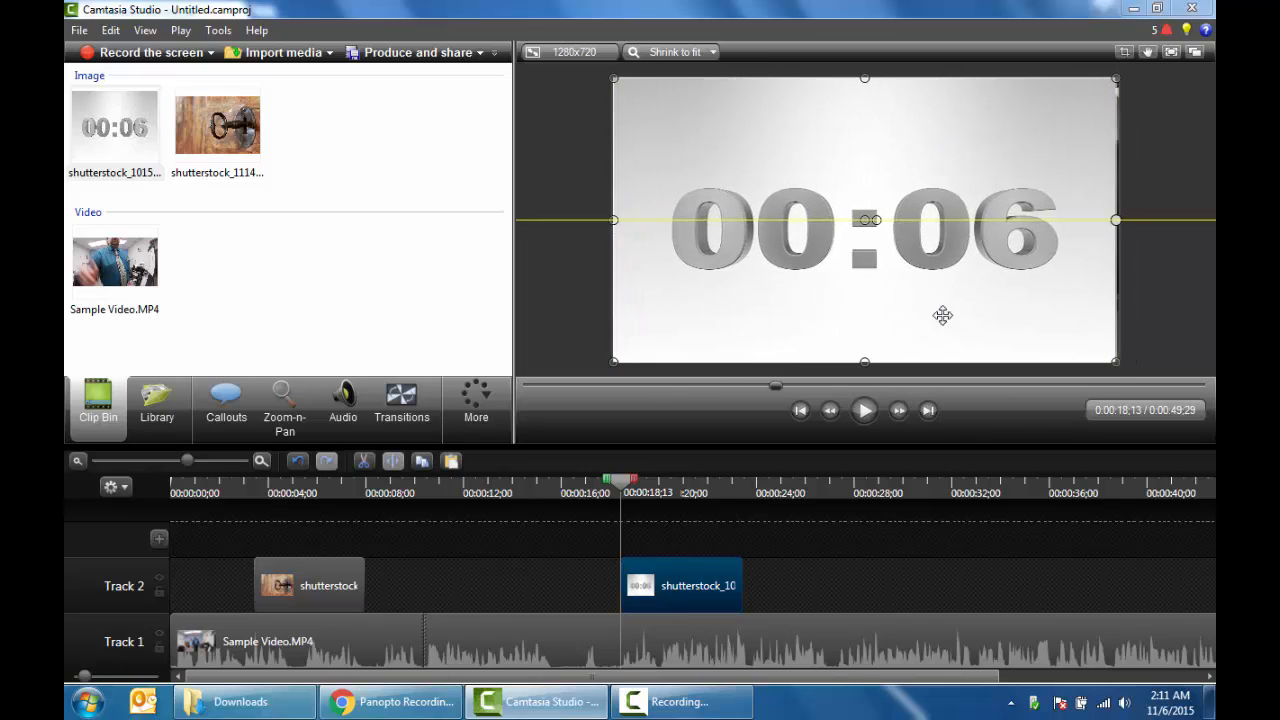
- Play through the countdown image to judge its duration and extend it on Track 2 to end at 0:00:27;03
{"action": "left_click", "coordinate": [866, 411]}
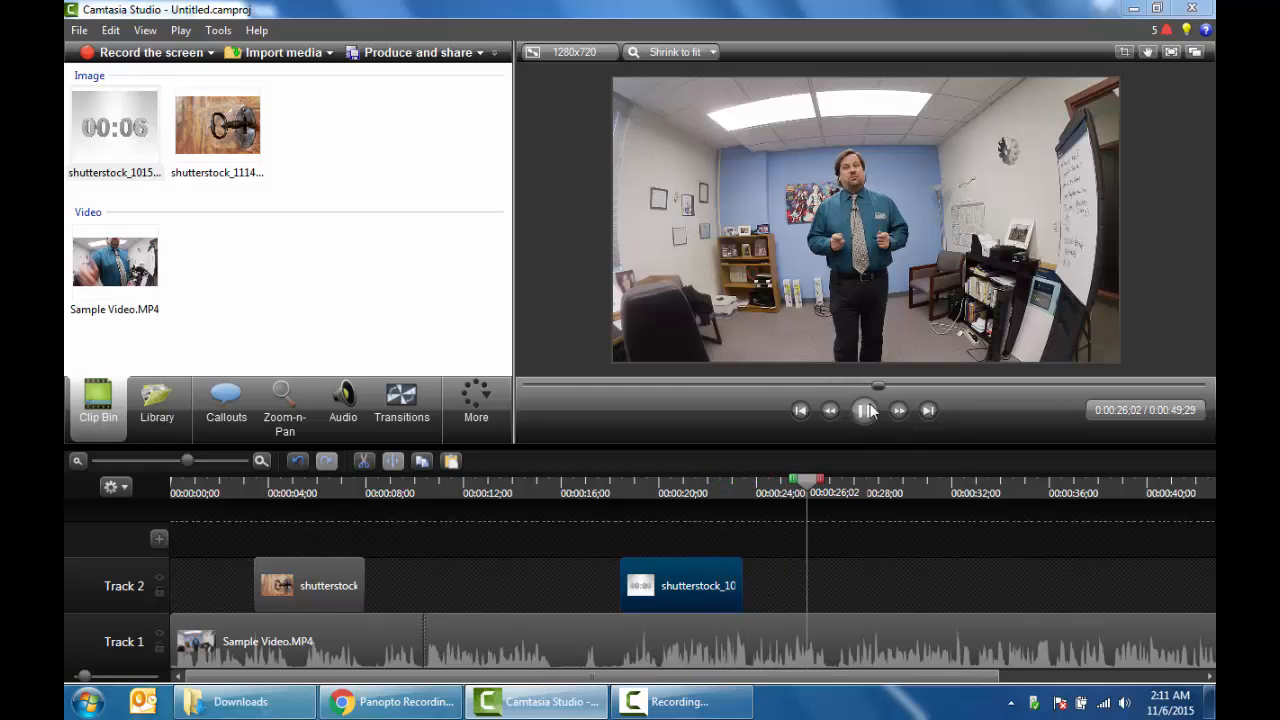
{"action": "left_click", "coordinate": [866, 410]}
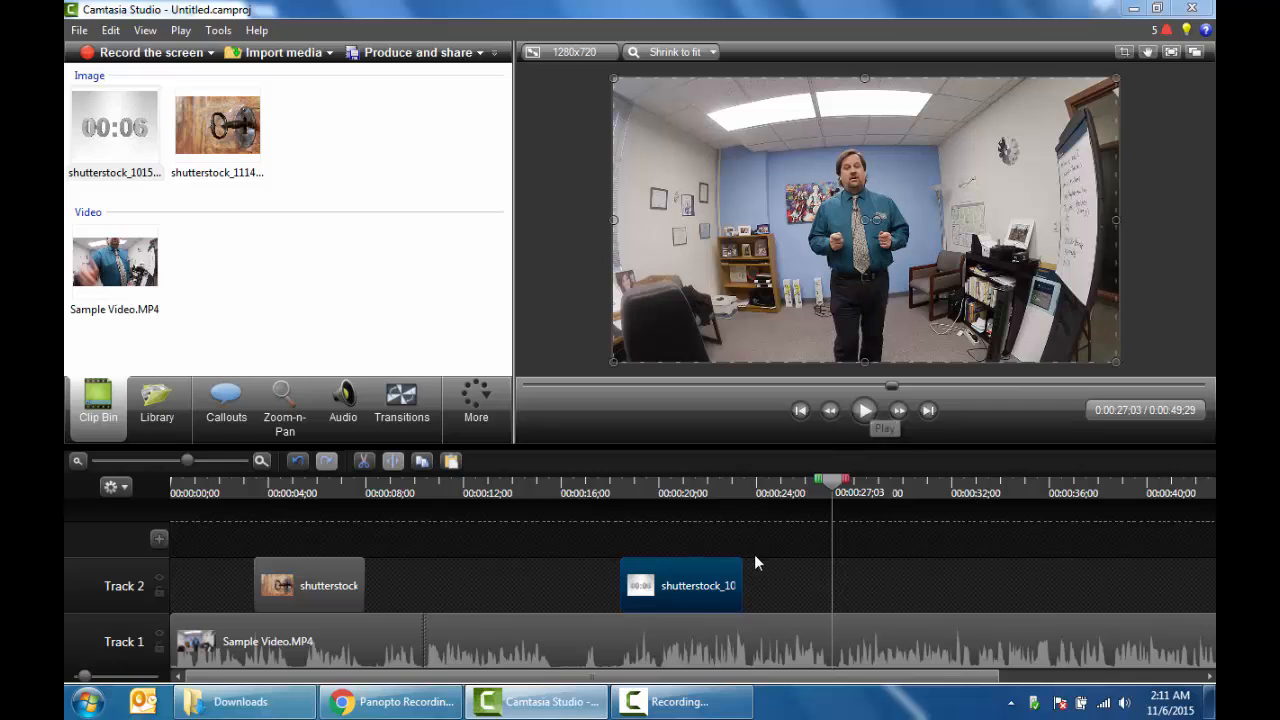
{"action": "left_click_drag", "start_coordinate": [740, 574], "coordinate": [831, 582]}
- Play from 0:00:16;10 to the end of the video and cut the closing section from 0:00:46;03 to 0:00:49;29
{"action": "left_click", "coordinate": [569, 487]}
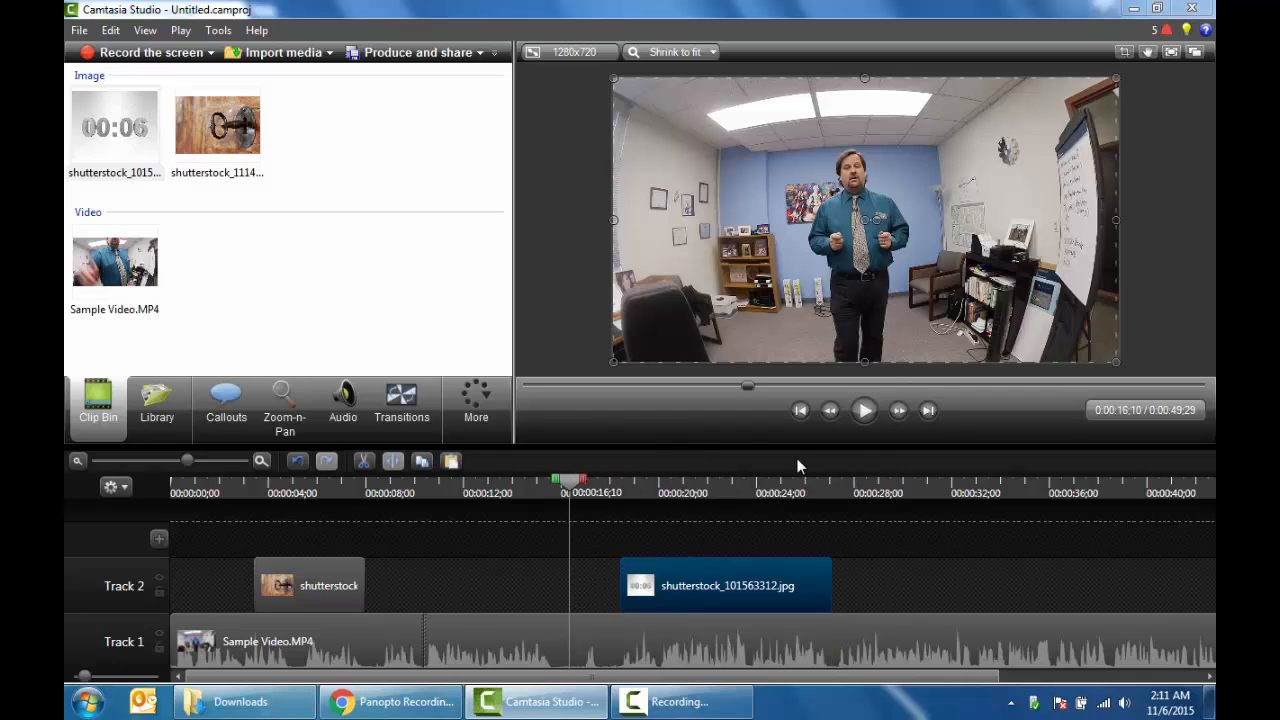
{"action": "left_click", "coordinate": [866, 411]}
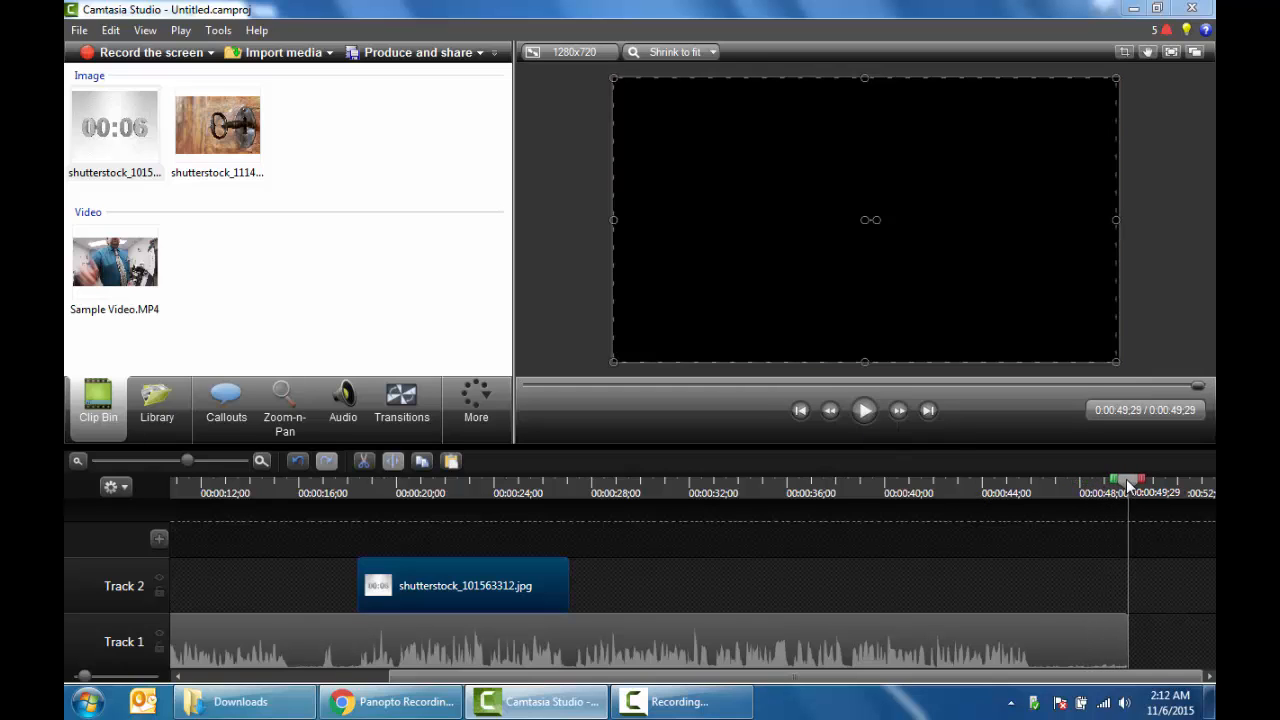
{"action": "mouse_move", "coordinate": [1128, 488]}
{"action": "left_mouse_down"}
{"action": "mouse_move", "coordinate": [1033, 508]}
{"action": "mouse_move", "coordinate": [1091, 491]}
{"action": "mouse_move", "coordinate": [1141, 513]}
{"action": "left_mouse_up"}
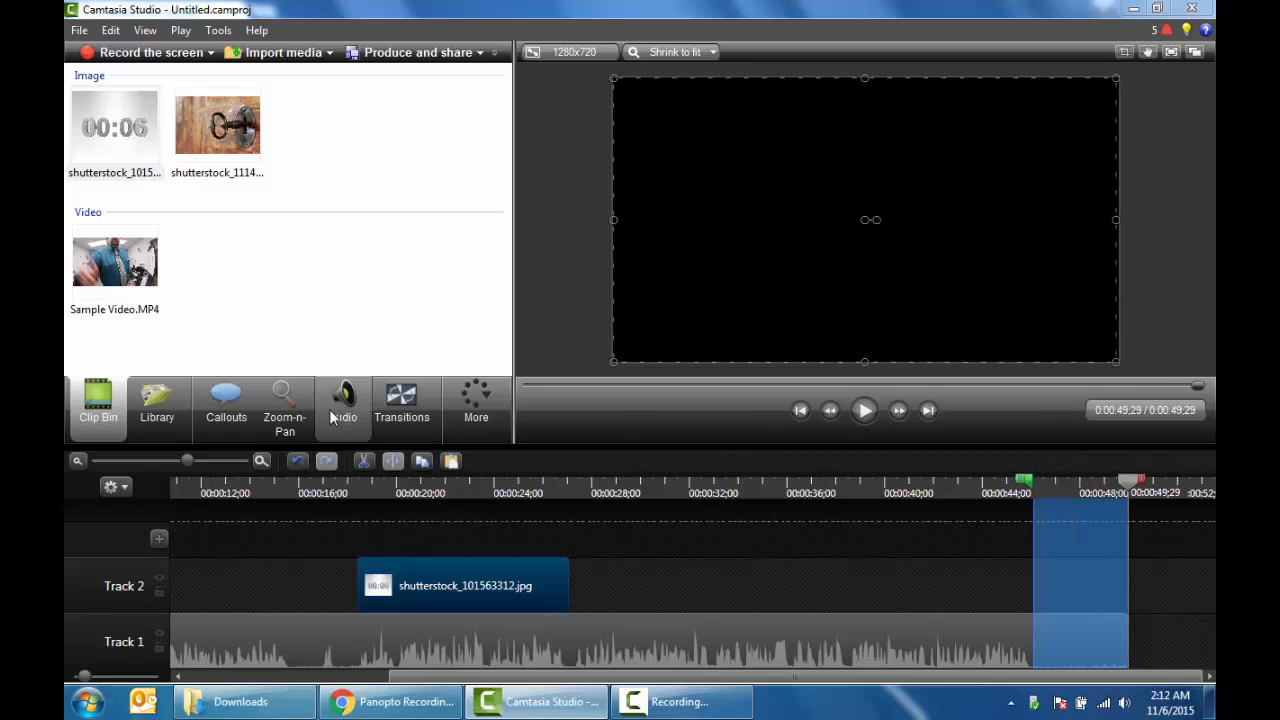
{"action": "left_click", "coordinate": [363, 461]}
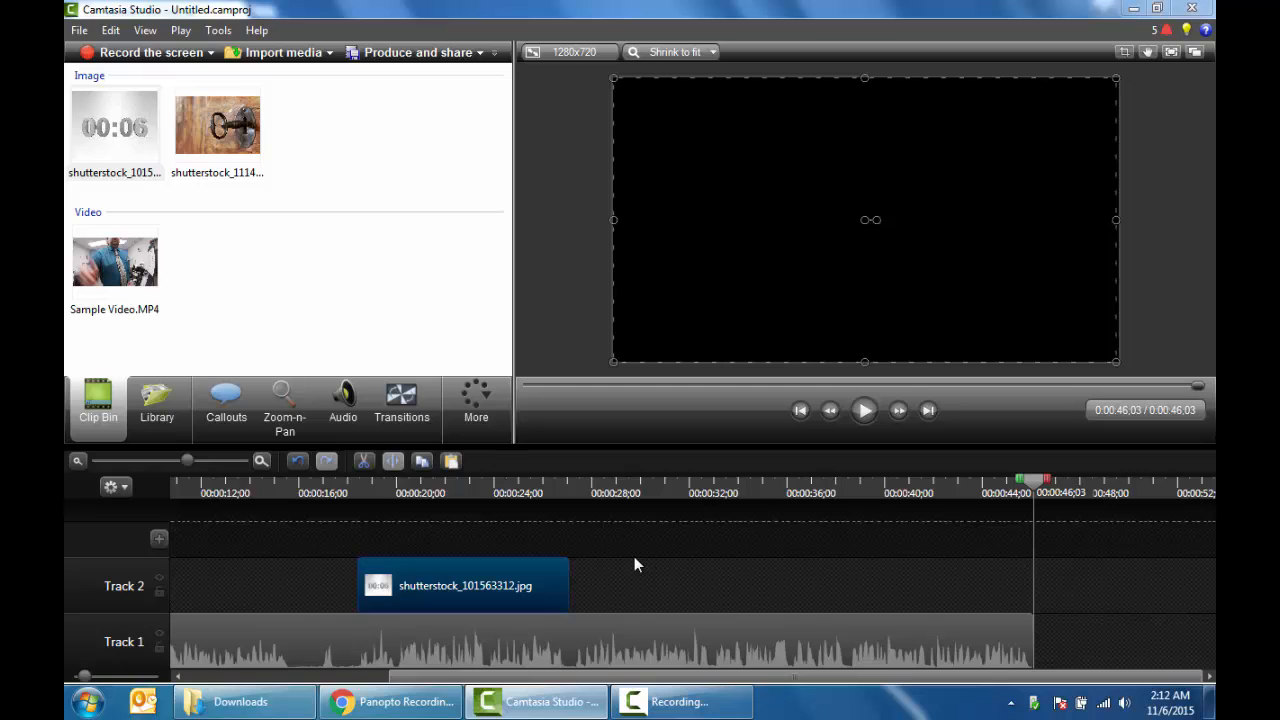
- Return to the start of the timeline and open the audio properties of Sample Video.MP4 on Track 1
{"action": "left_click", "coordinate": [800, 411]}
{"action": "left_click", "coordinate": [800, 411]}
{"action": "left_click", "coordinate": [800, 411]}
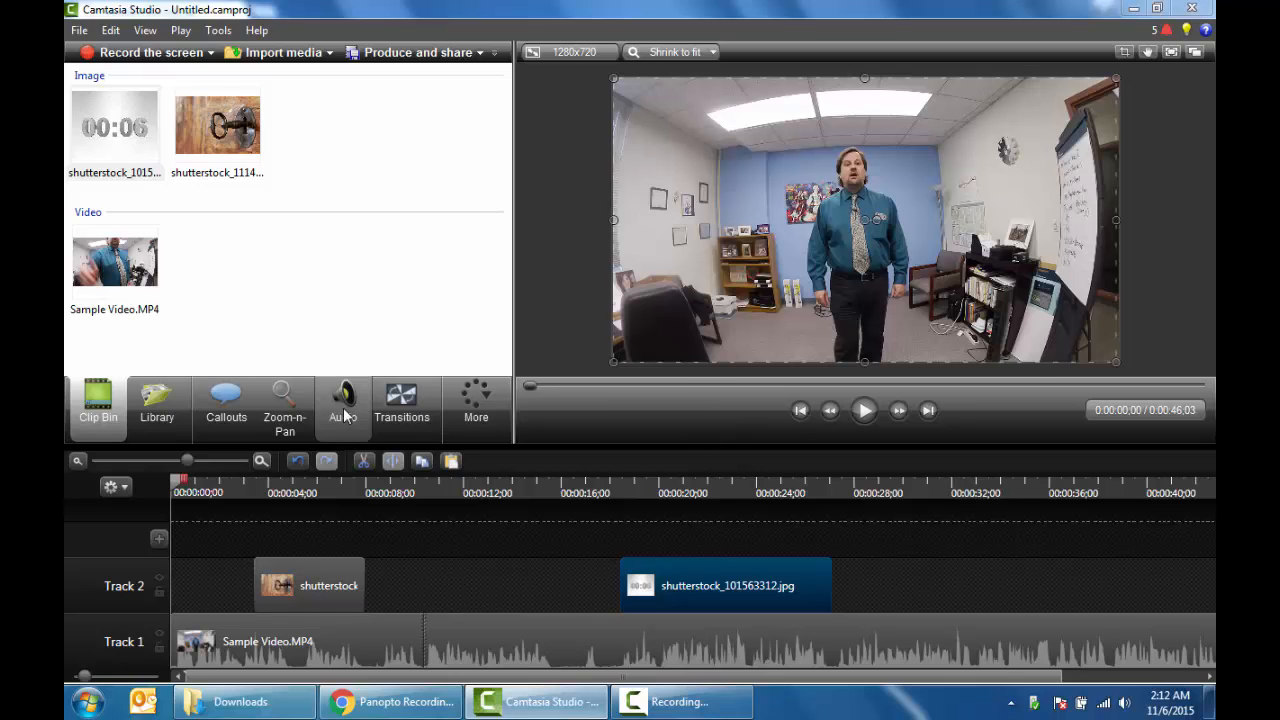
{"action": "left_click", "coordinate": [343, 410]}
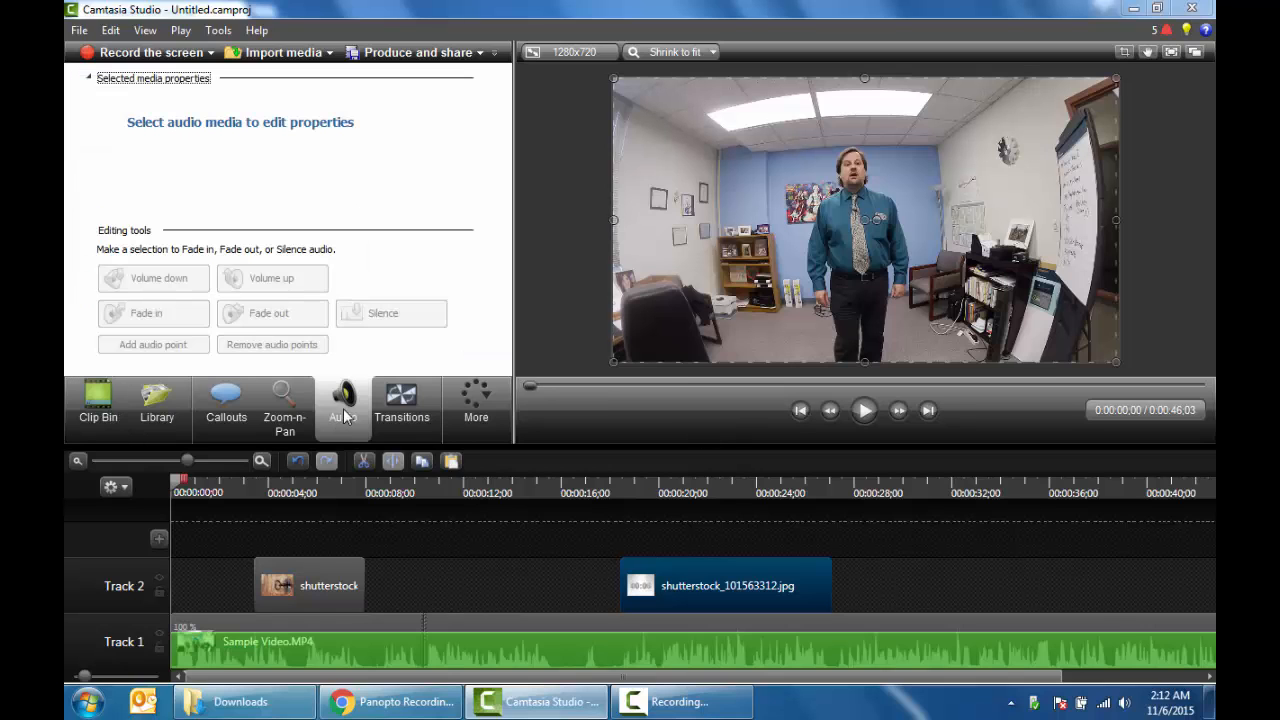
{"action": "left_click", "coordinate": [491, 650]}
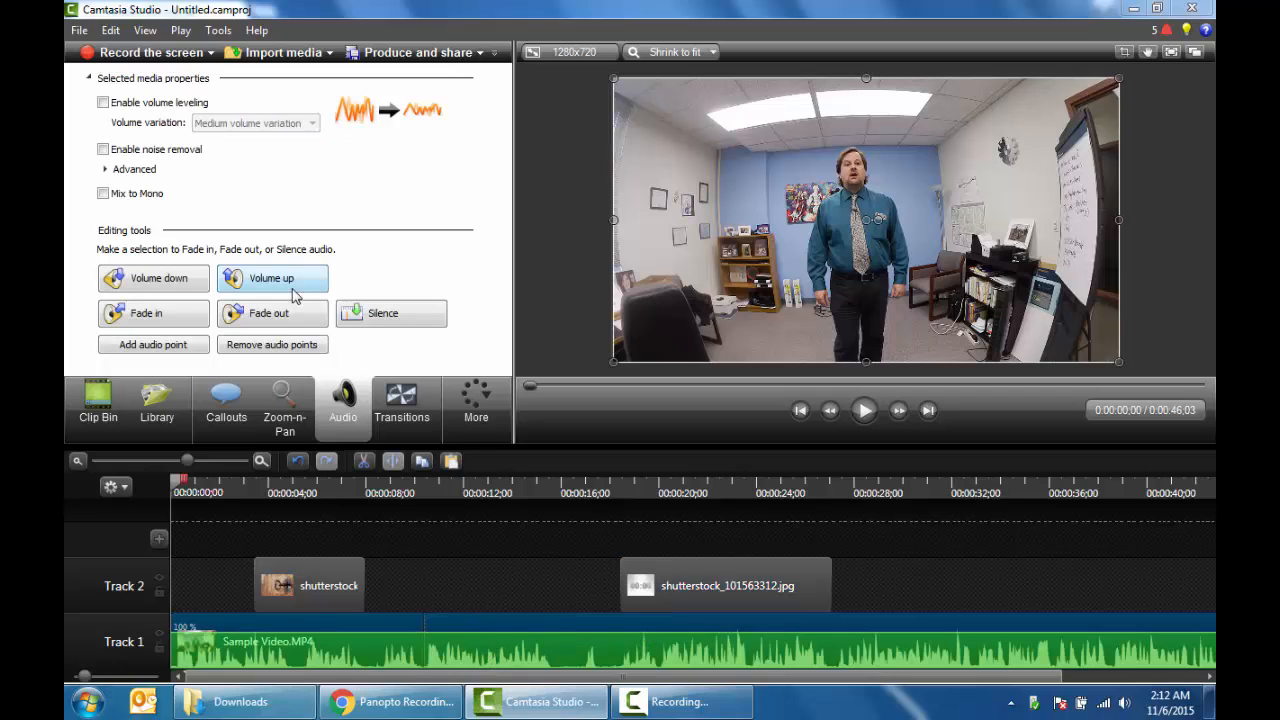
- Play the opening seconds up to 0:00:02;22 to check the audio level, and return to the start
{"action": "left_click", "coordinate": [865, 414]}
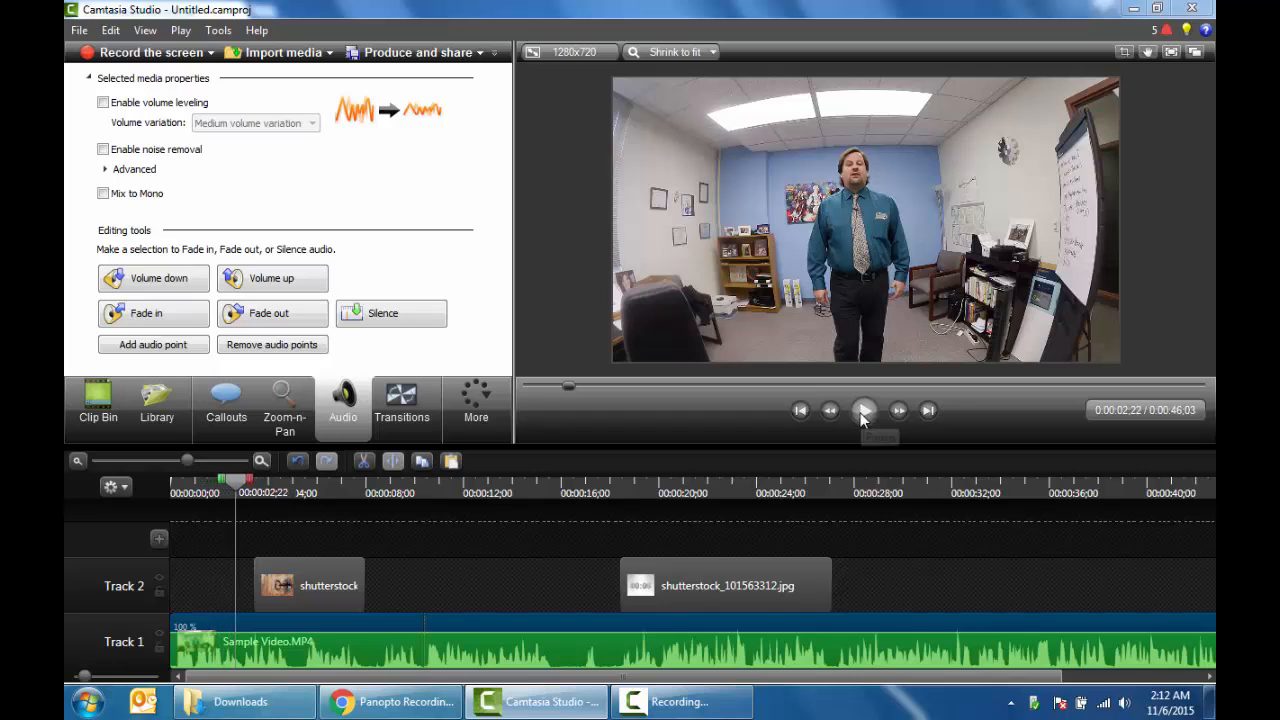
{"action": "left_click", "coordinate": [864, 412]}
{"action": "left_click", "coordinate": [800, 410]}
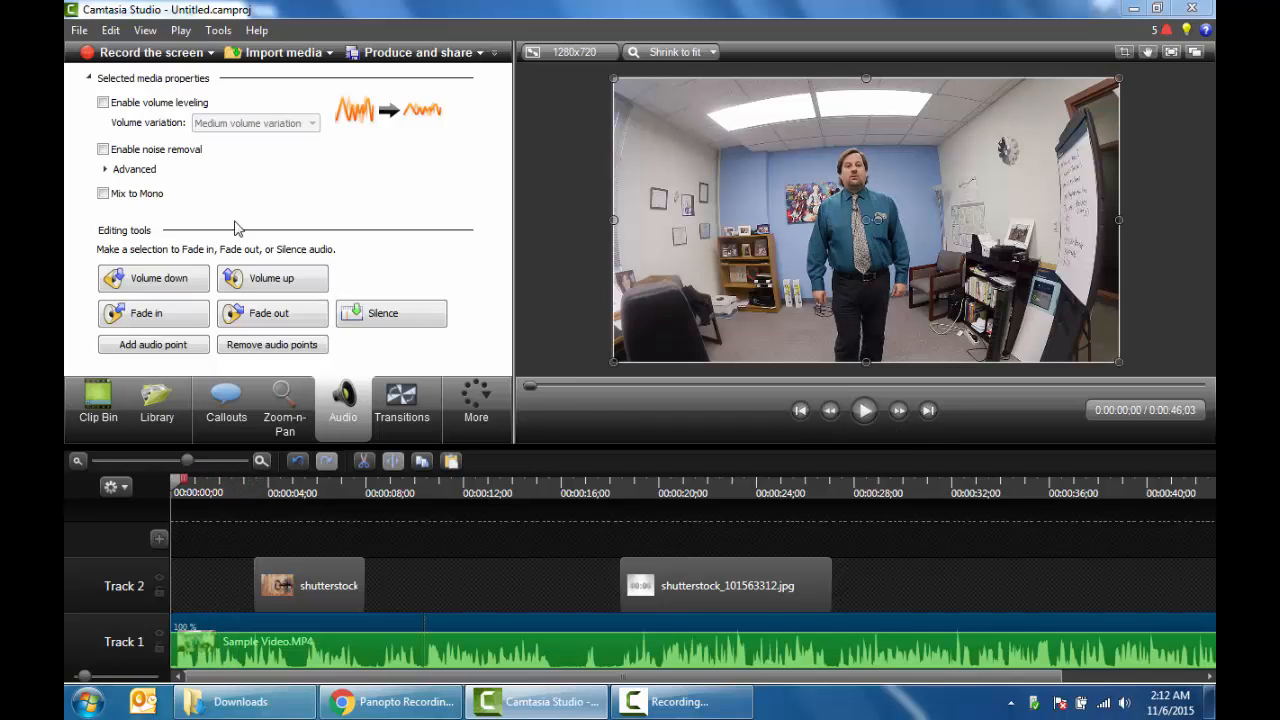
- Enable noise removal and raise the volume of Sample Video.MP4 by two increments, checking the audio by playing up to 0:00:03;25
{"action": "left_click", "coordinate": [103, 150]}
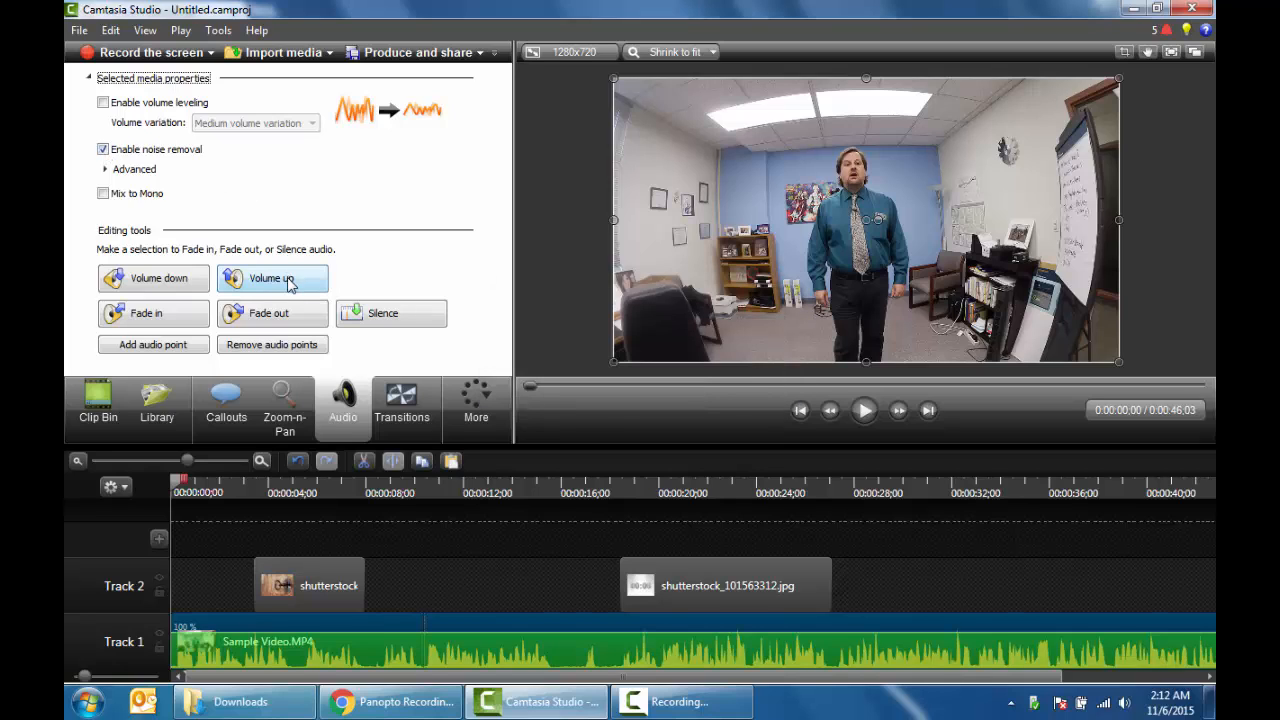
{"action": "left_click", "coordinate": [272, 279]}
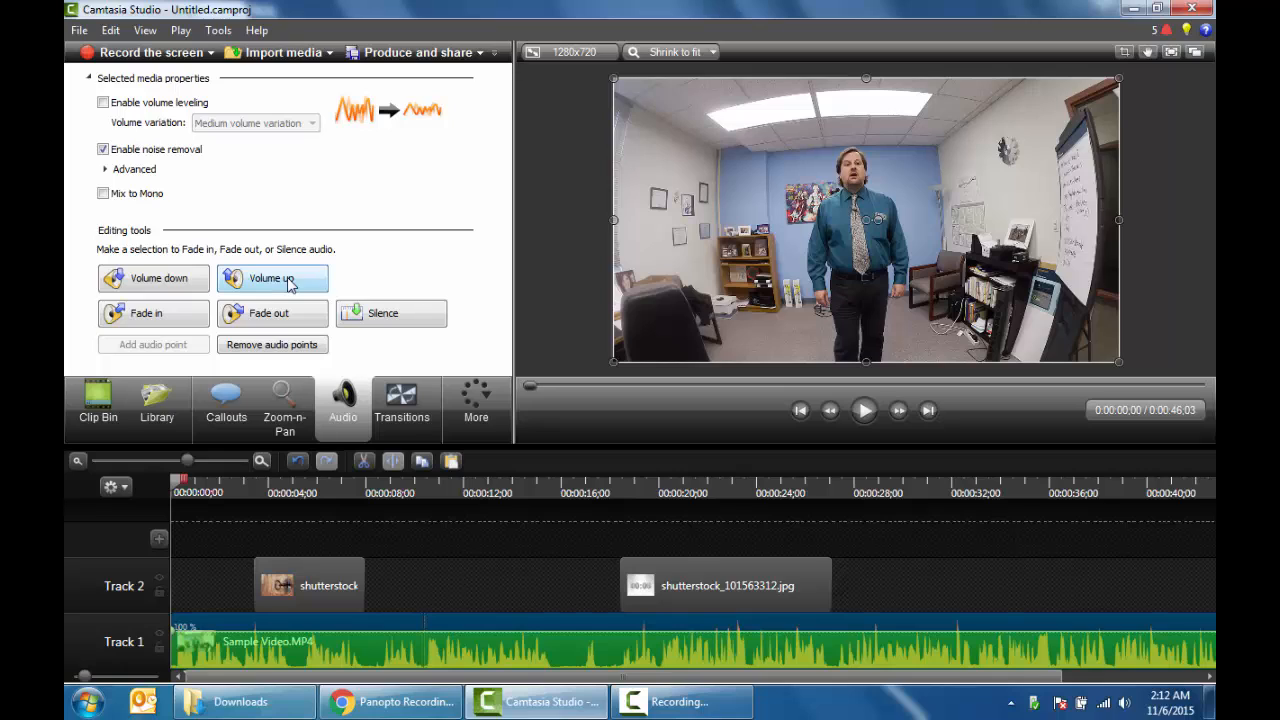
{"action": "left_click", "coordinate": [289, 282]}
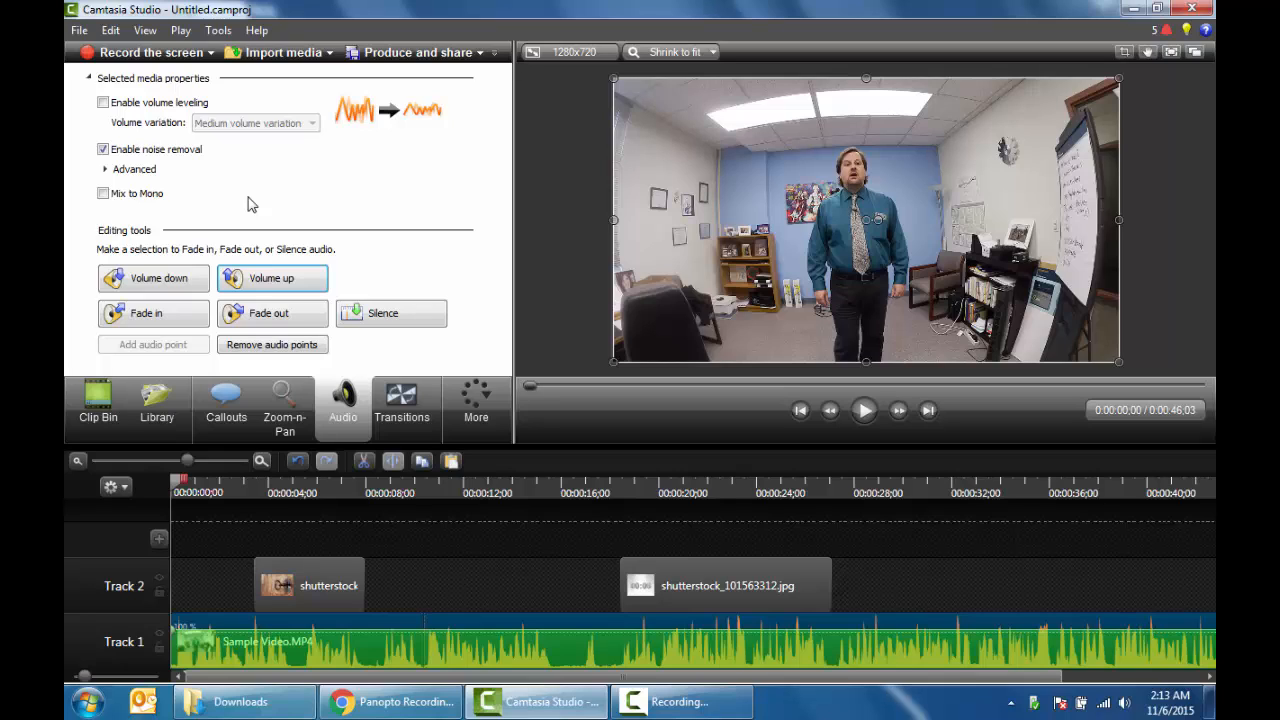
{"action": "left_click", "coordinate": [865, 412]}
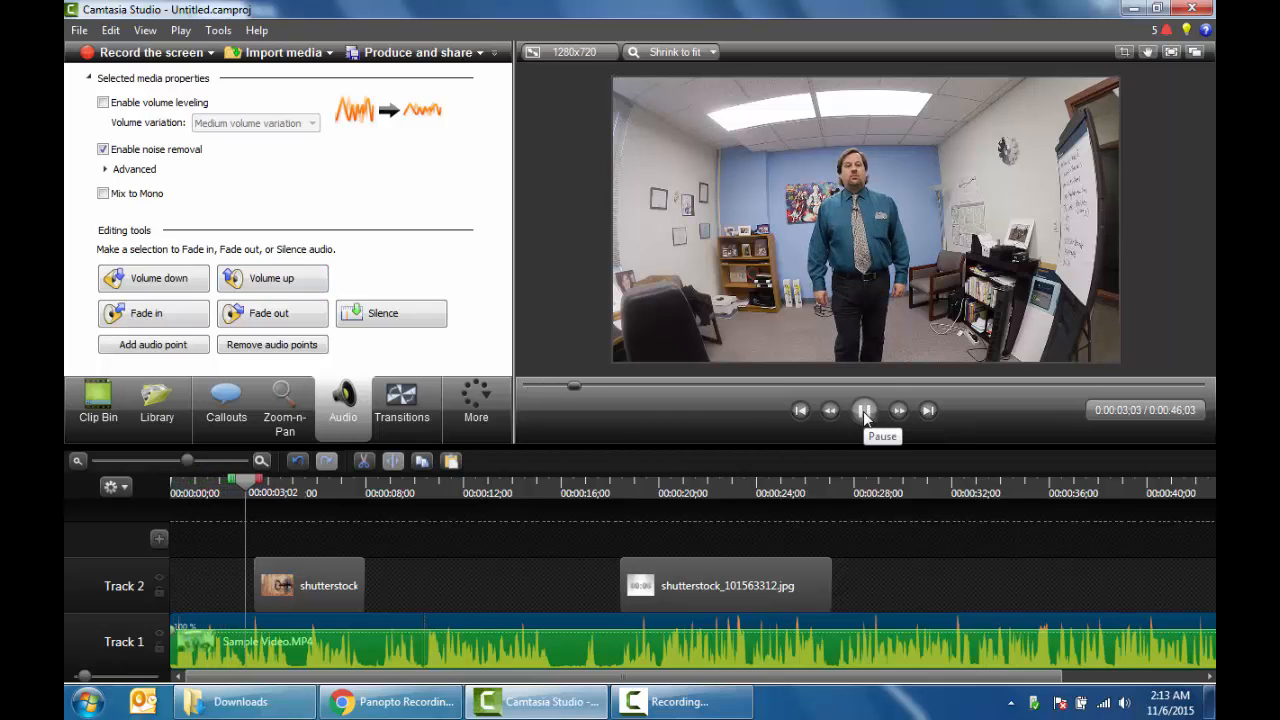
{"action": "left_click", "coordinate": [865, 413]}
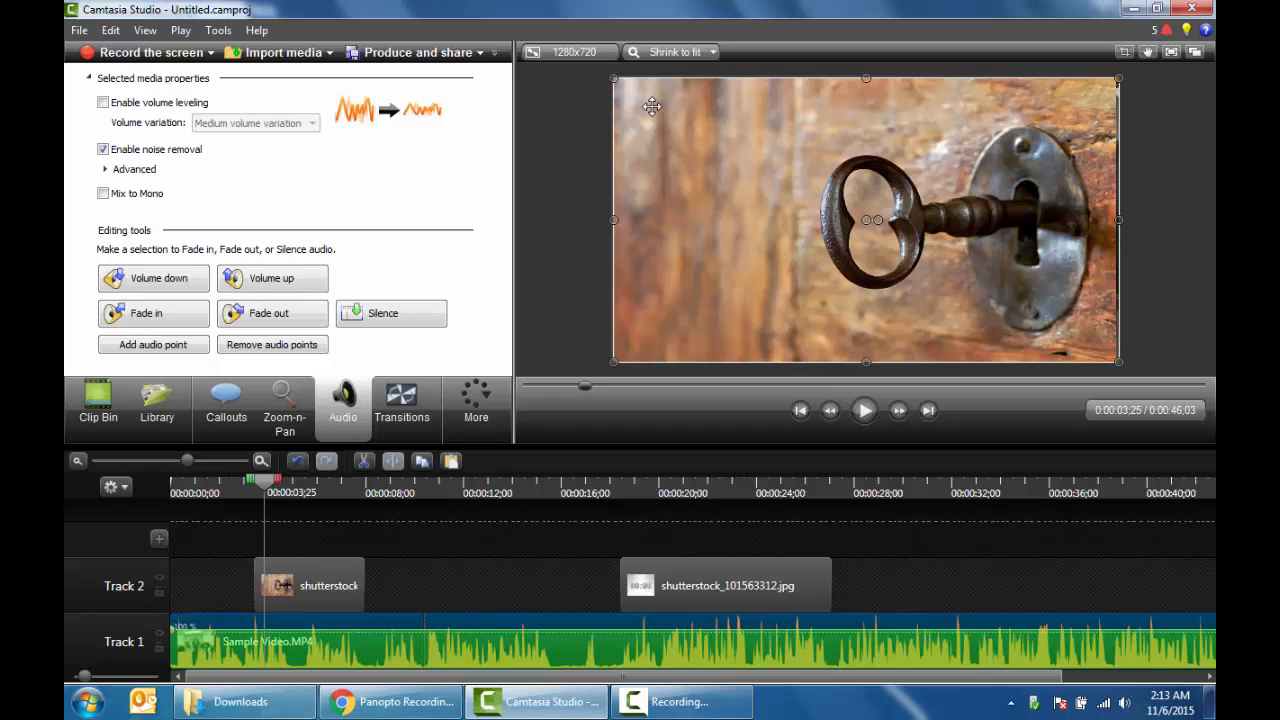
- Start producing the video with the MP4 only (up to 1080p) preset and continue to the file name and folder settings
{"action": "left_click", "coordinate": [418, 53]}
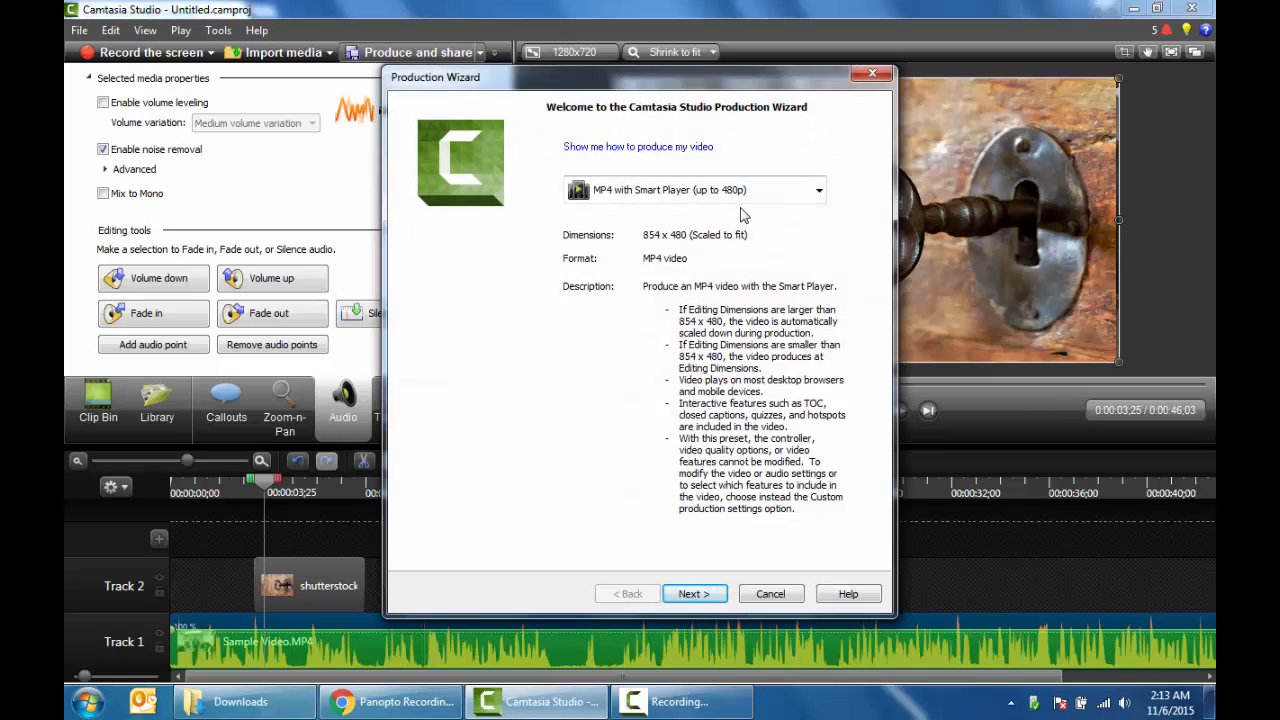
{"action": "left_click", "coordinate": [809, 193]}
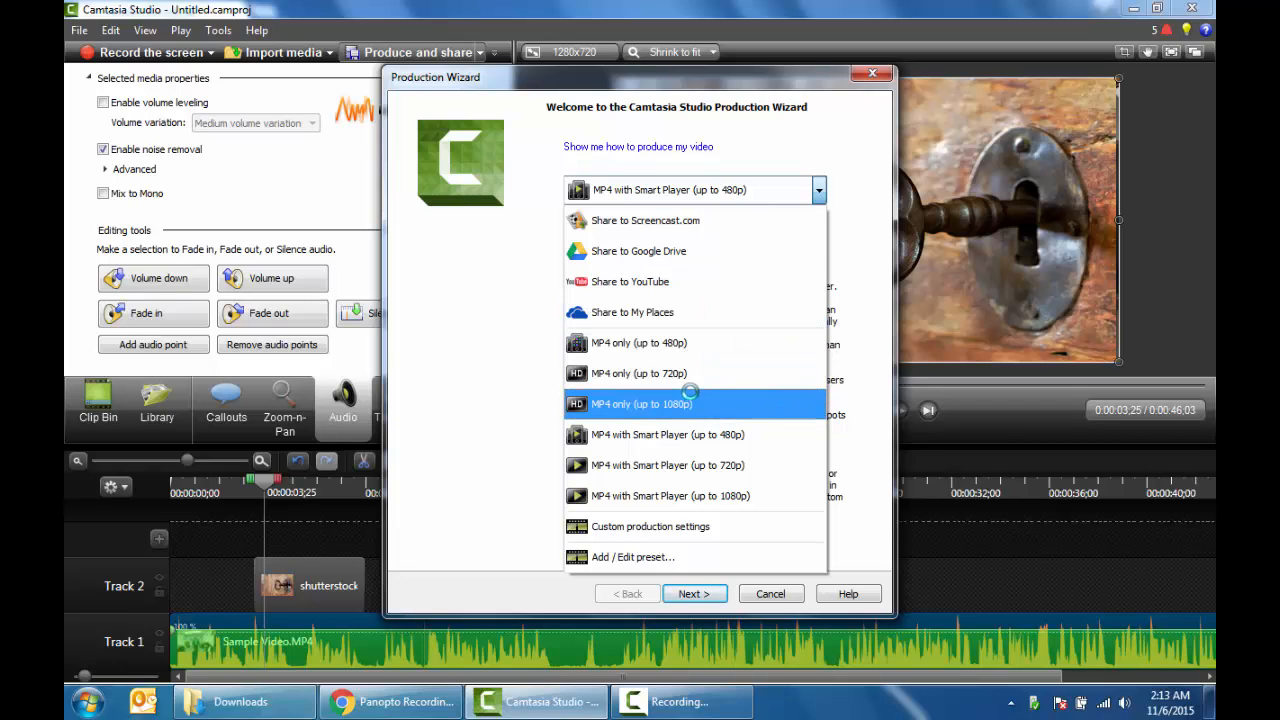
{"action": "left_click", "coordinate": [689, 403]}
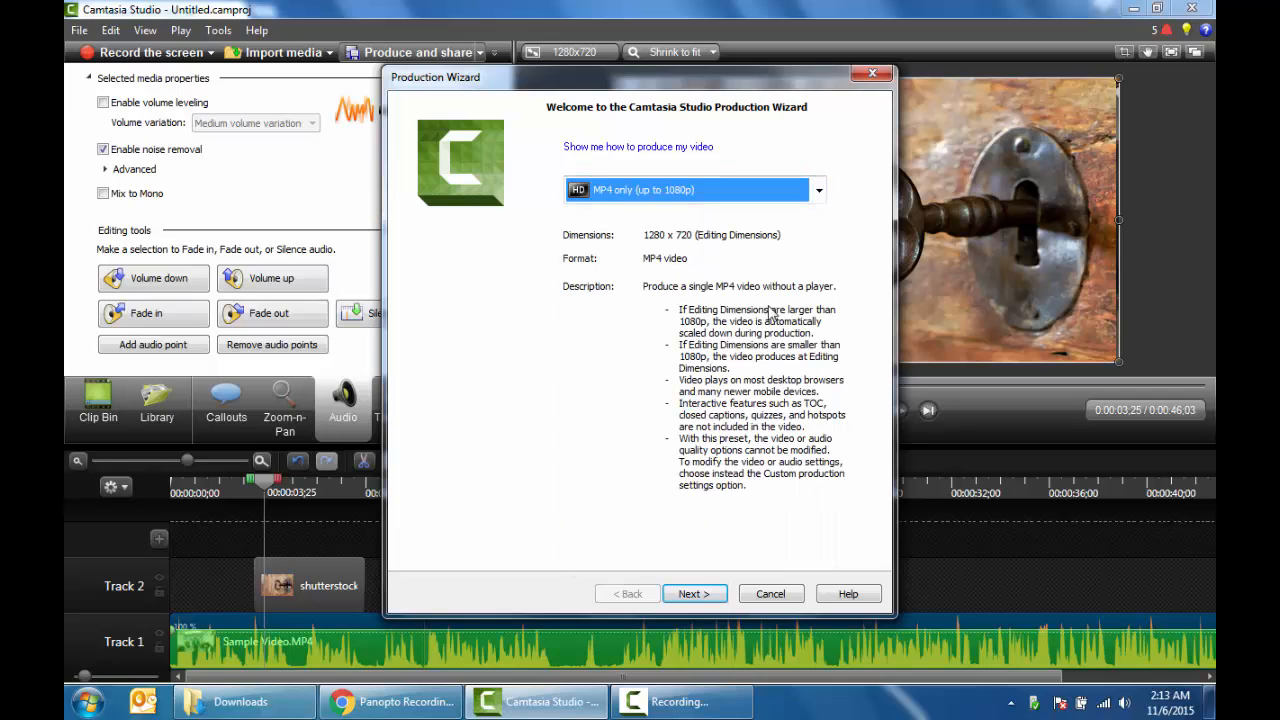
{"action": "left_click", "coordinate": [697, 596]}
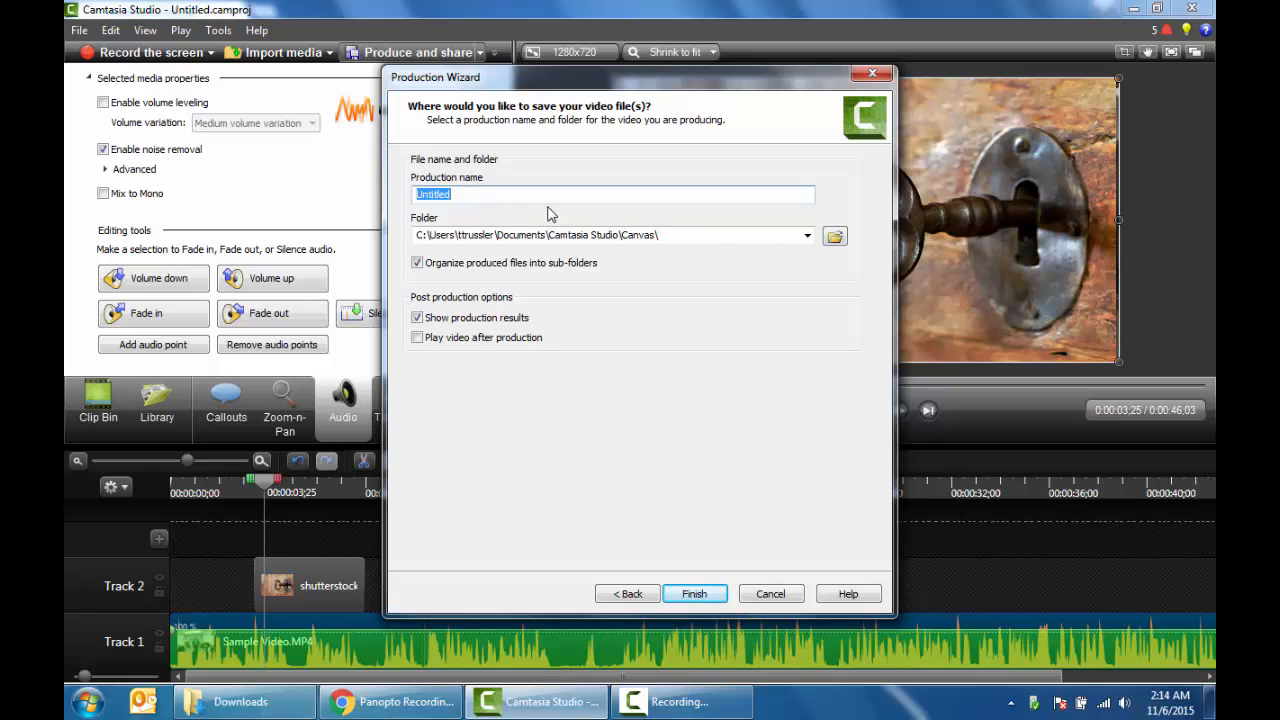
- Name the production Resume Appearance, render it to the Canvas folder and close the production results
{"action": "type", "text": "Resume Appearance"}
{"action": "left_click", "coordinate": [695, 594]}
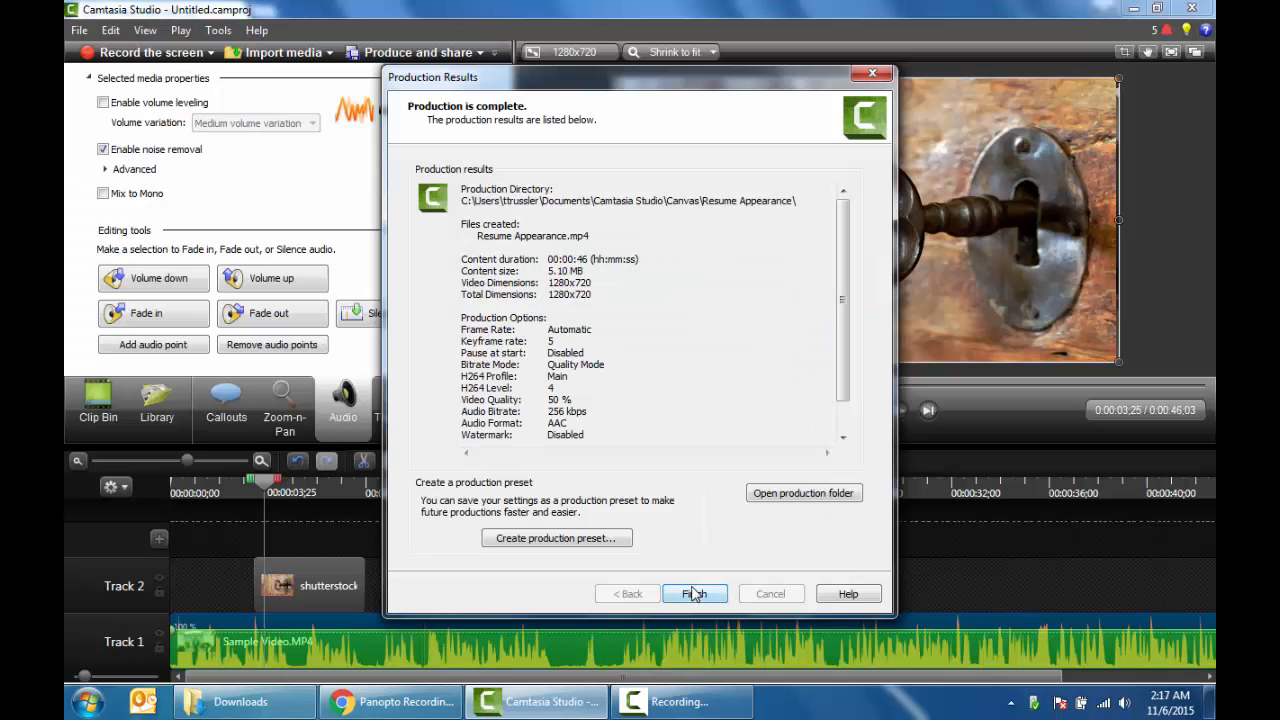
{"action": "left_click", "coordinate": [694, 596]}
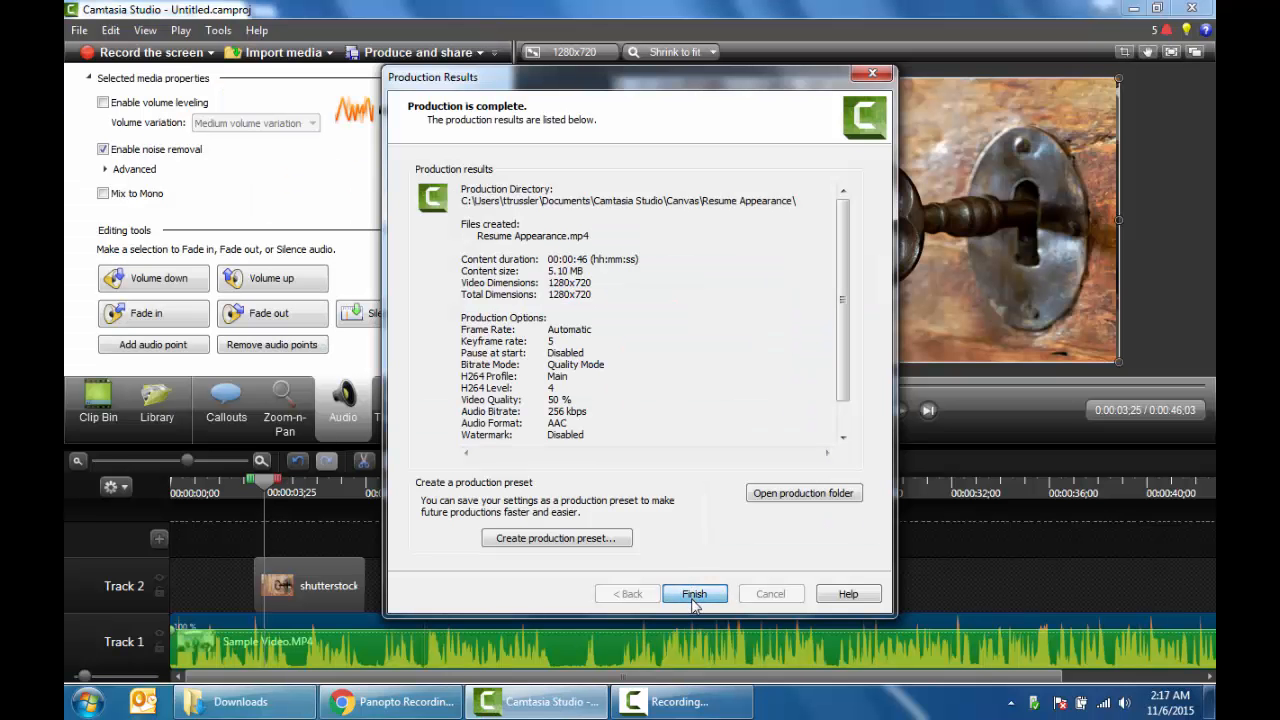